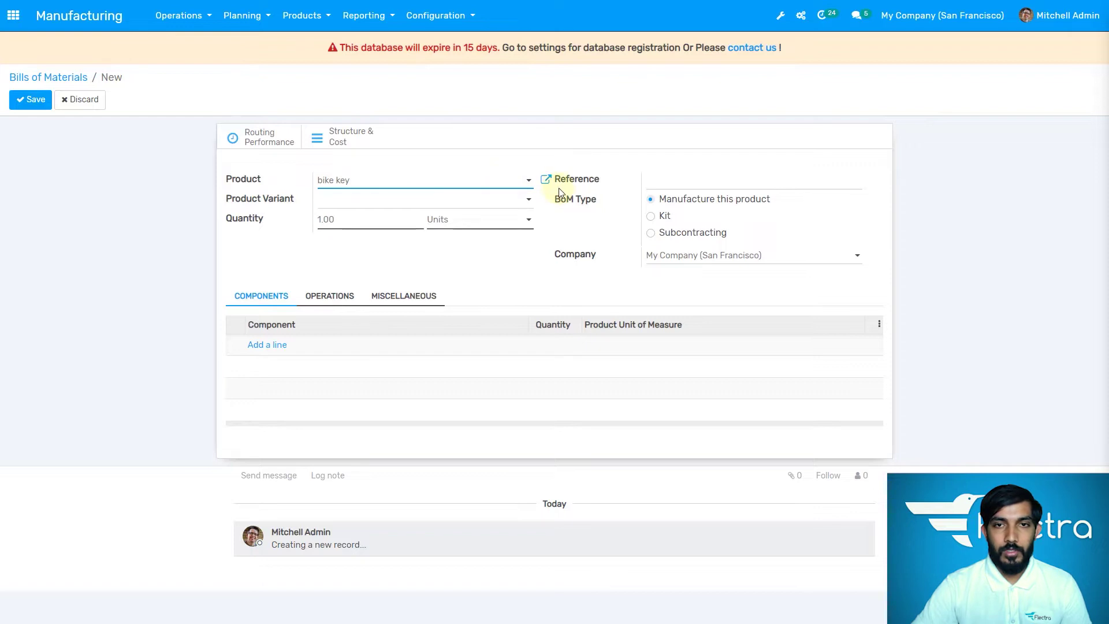
# - Open the bike key product record, review its variant, sales and inventory settings, and save it without changes
pyautogui.click(546, 180)
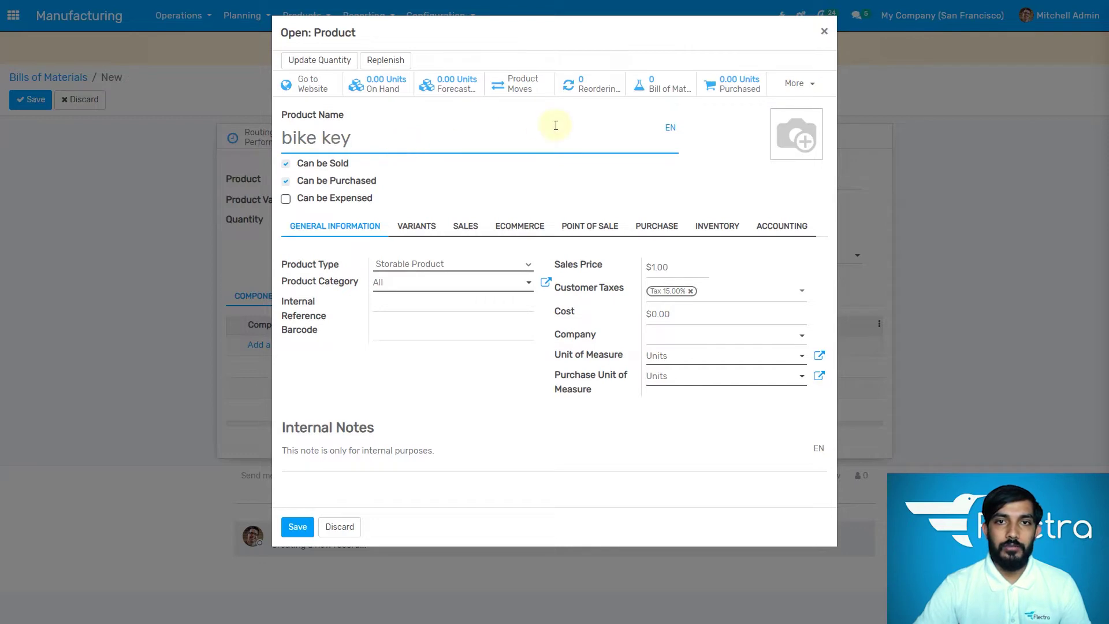
pyautogui.click(426, 227)
pyautogui.click(298, 274)
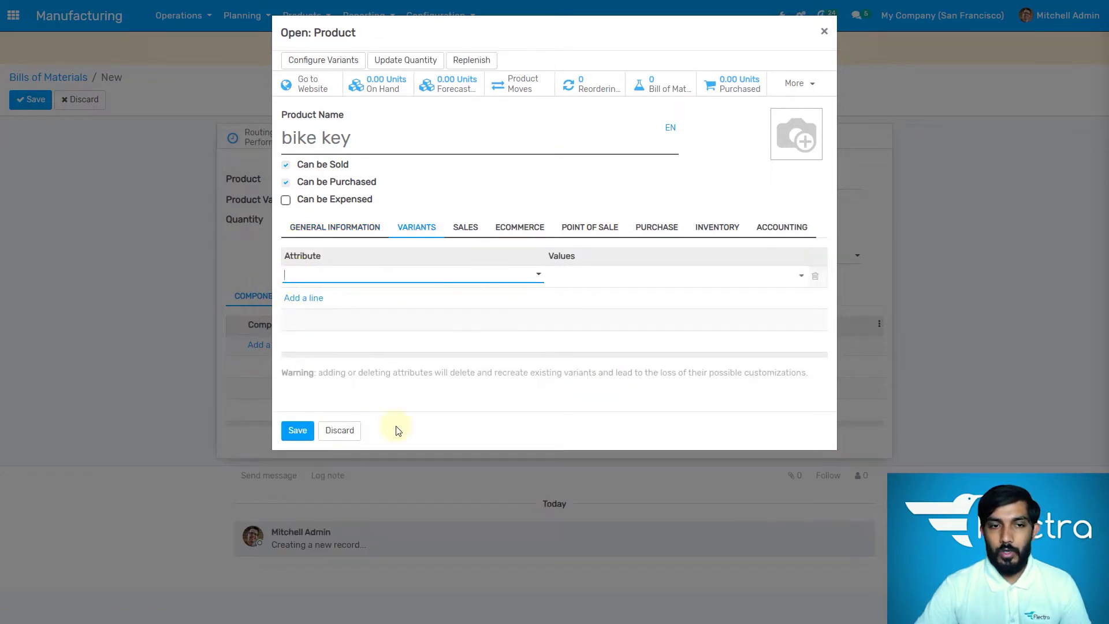
pyautogui.click(466, 229)
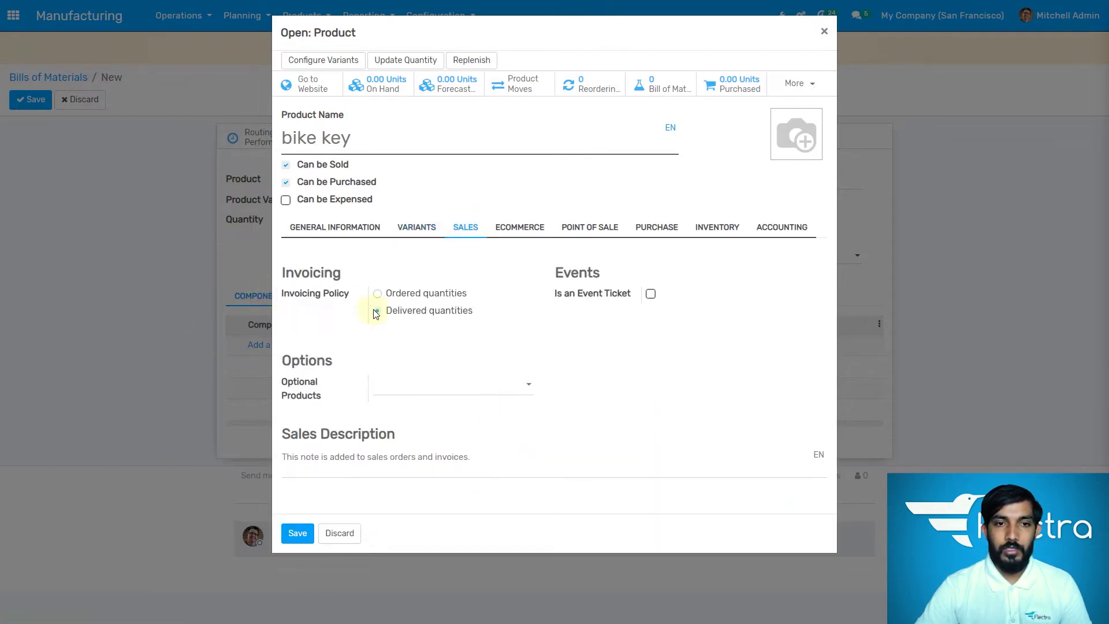
pyautogui.click(734, 230)
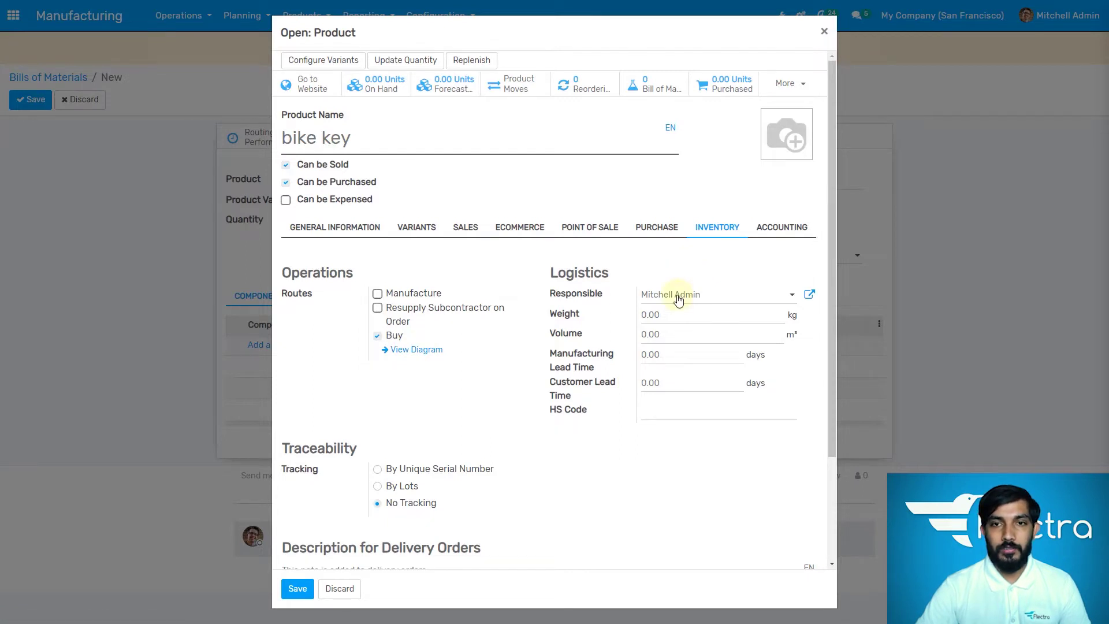
pyautogui.click(714, 297)
pyautogui.click(716, 300)
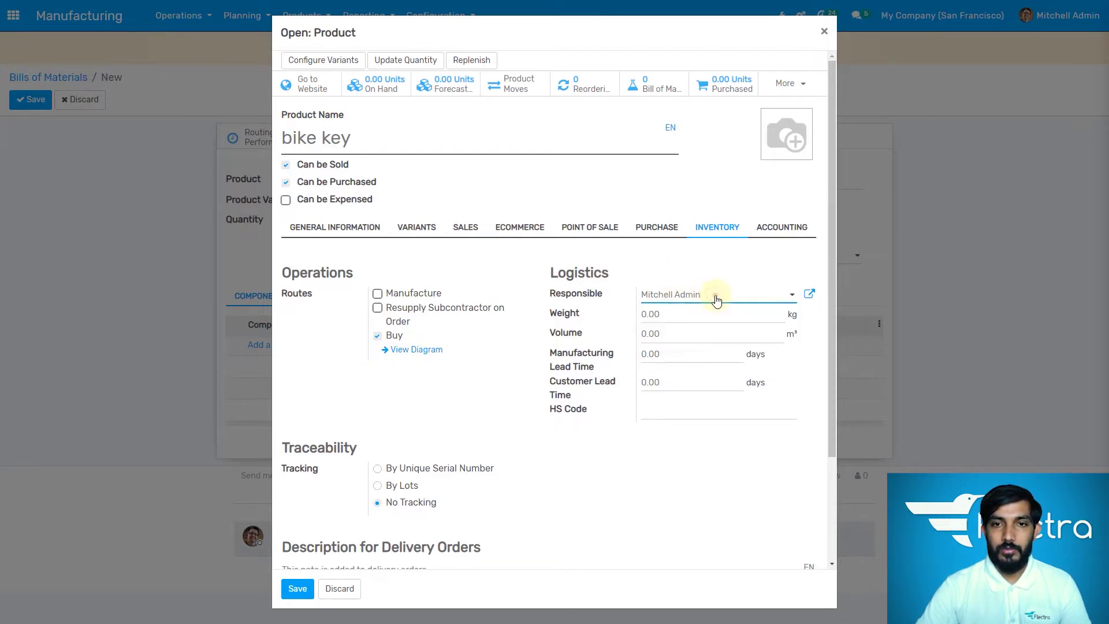
pyautogui.scroll(-3, 704, 406)
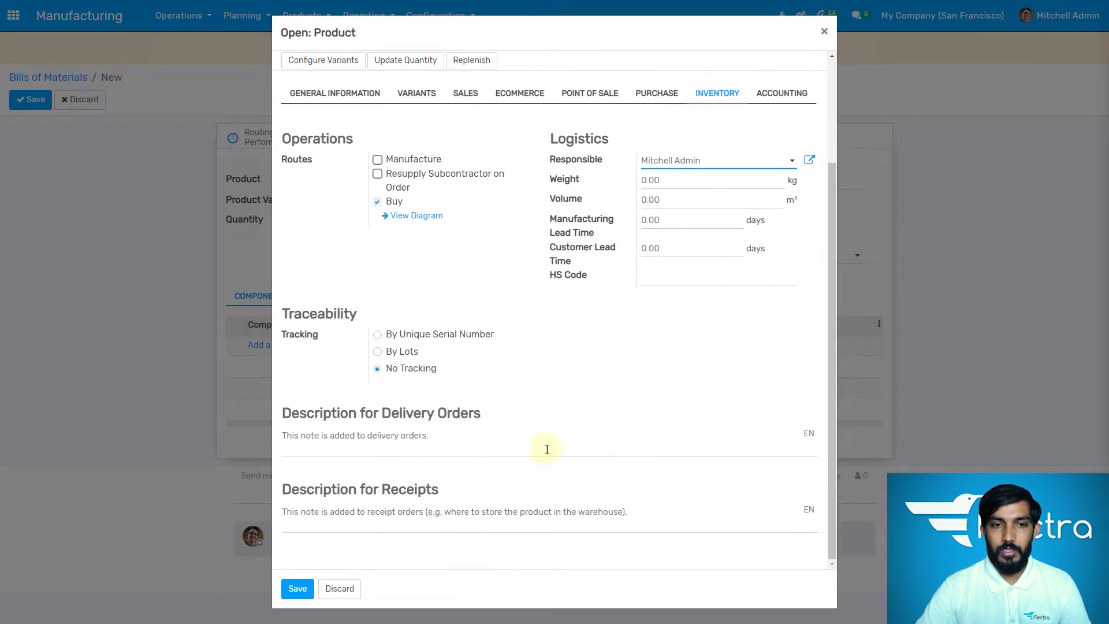
pyautogui.click(411, 450)
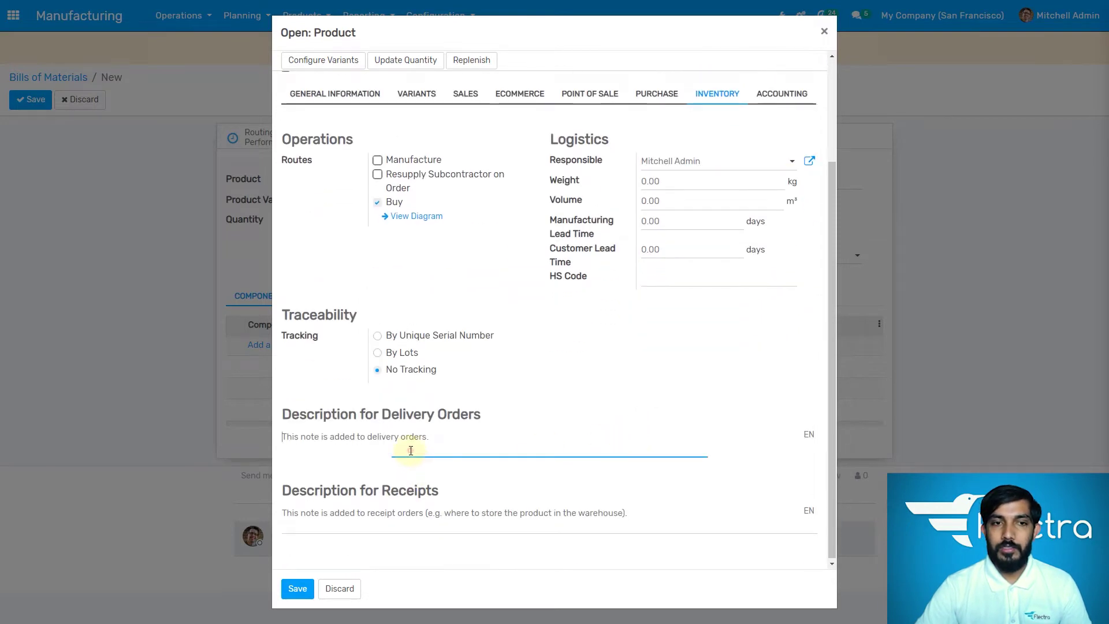
pyautogui.click(359, 512)
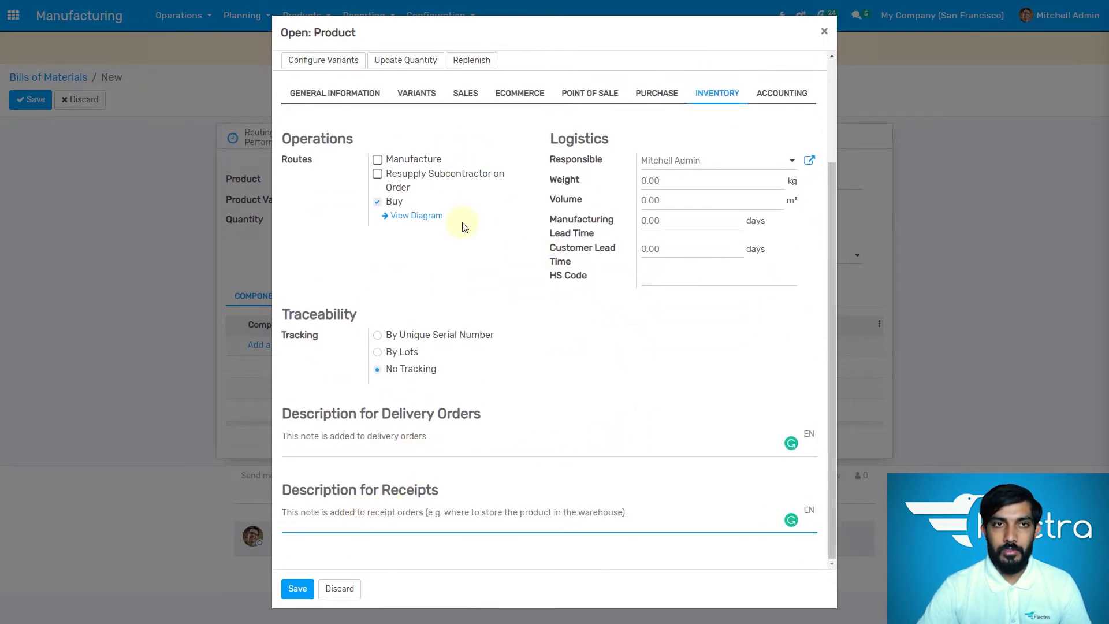
pyautogui.scroll(3, 460, 224)
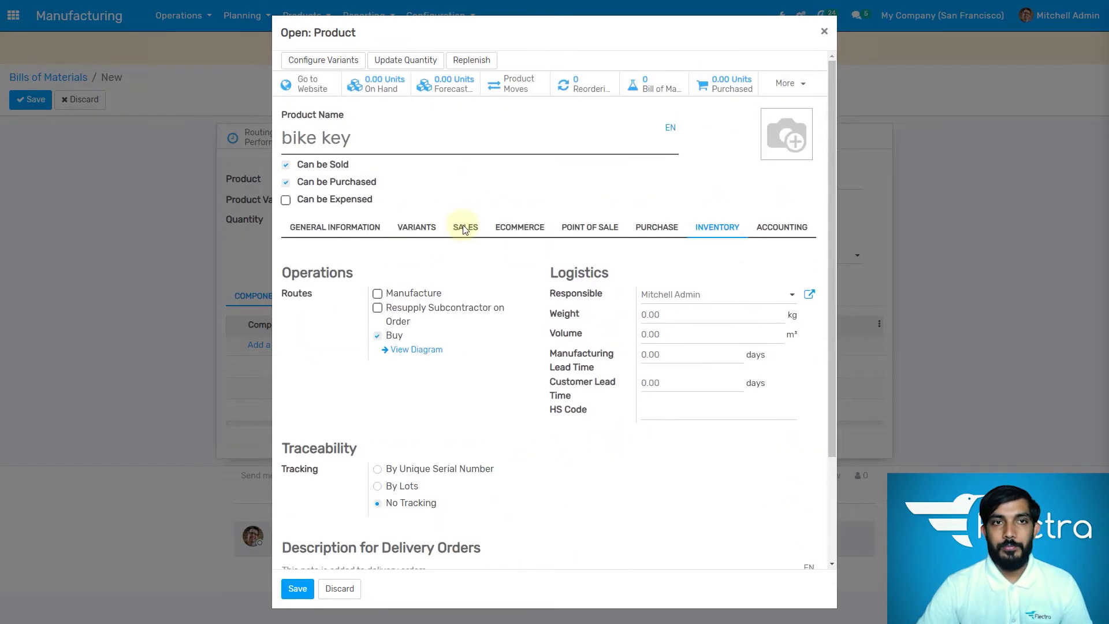
pyautogui.click(295, 592)
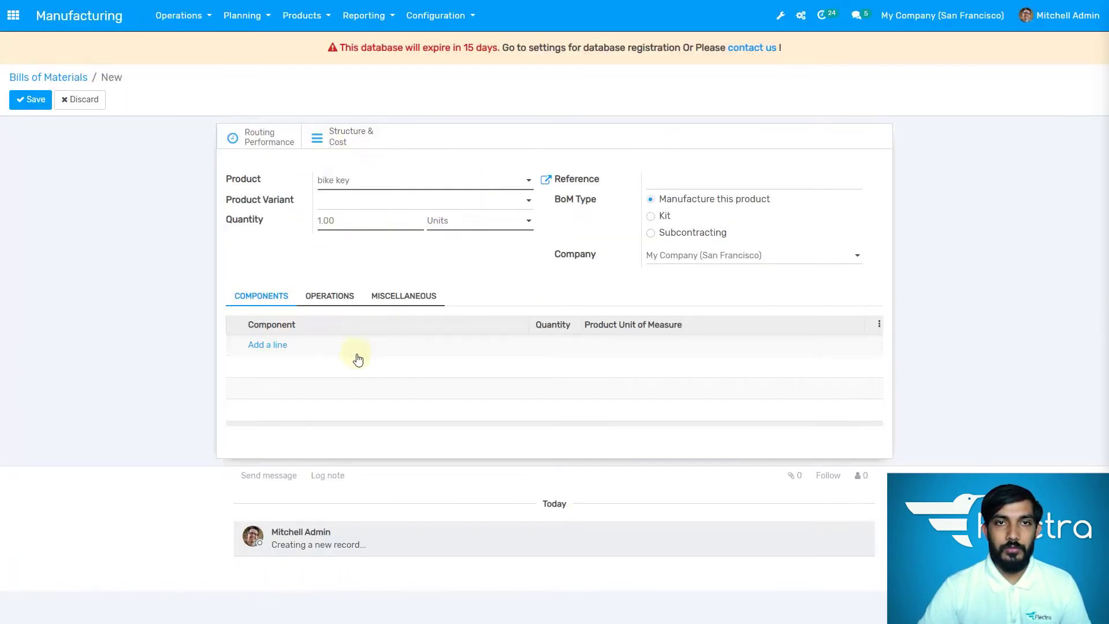
# - Add [CONS_25630] Screw and [CONS_89957] Bolt as components of the bike key bill of materials
pyautogui.click(283, 348)
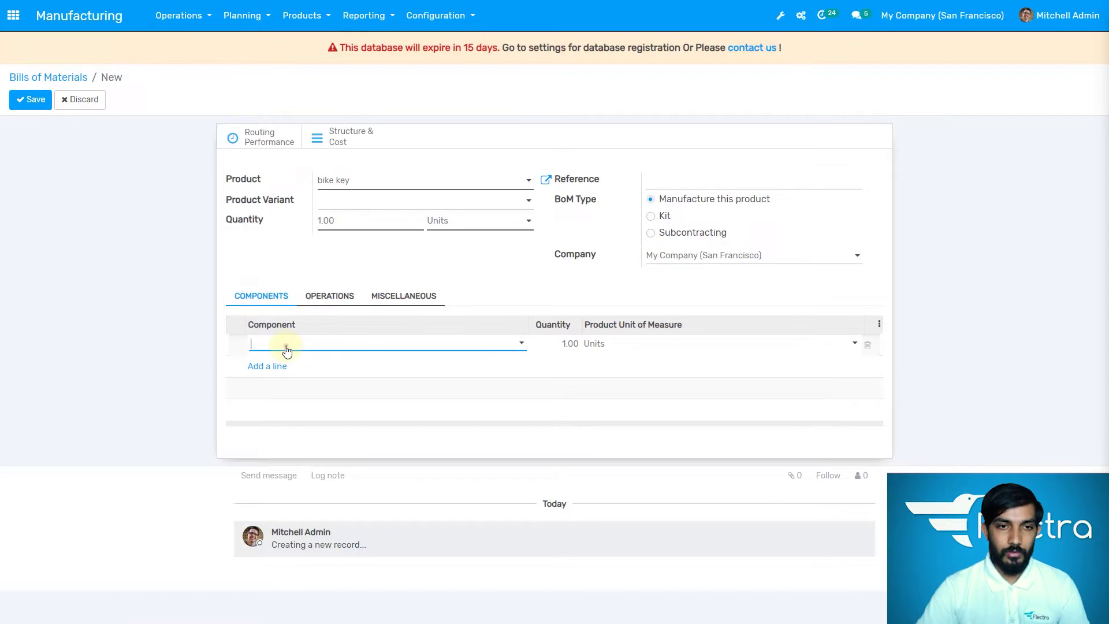
pyautogui.click(286, 347)
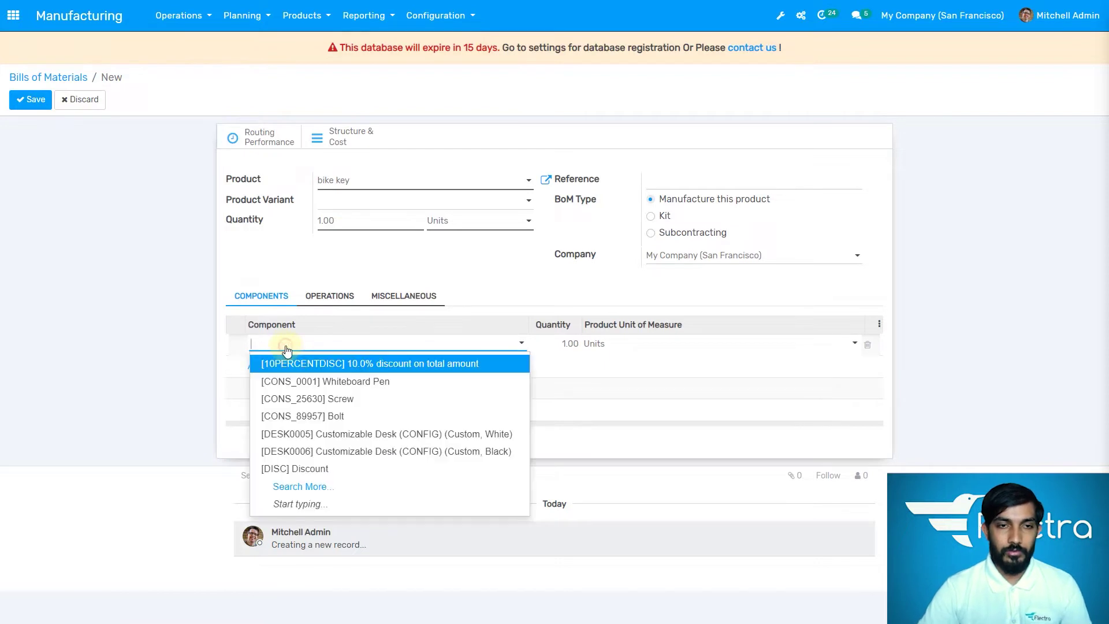
pyautogui.click(340, 399)
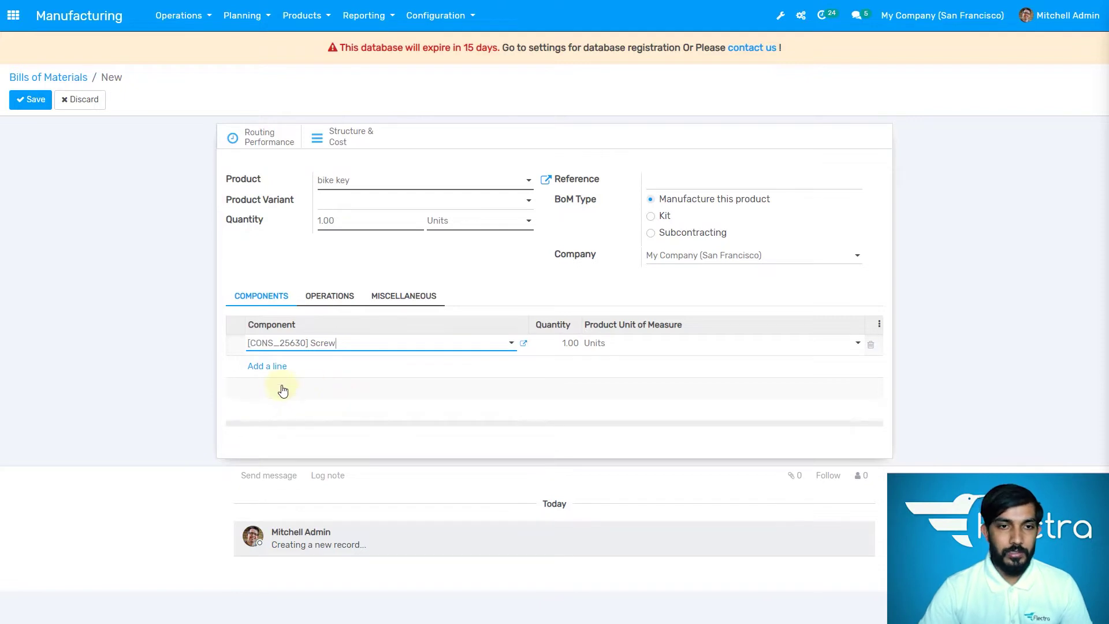
pyautogui.click(255, 368)
pyautogui.click(299, 372)
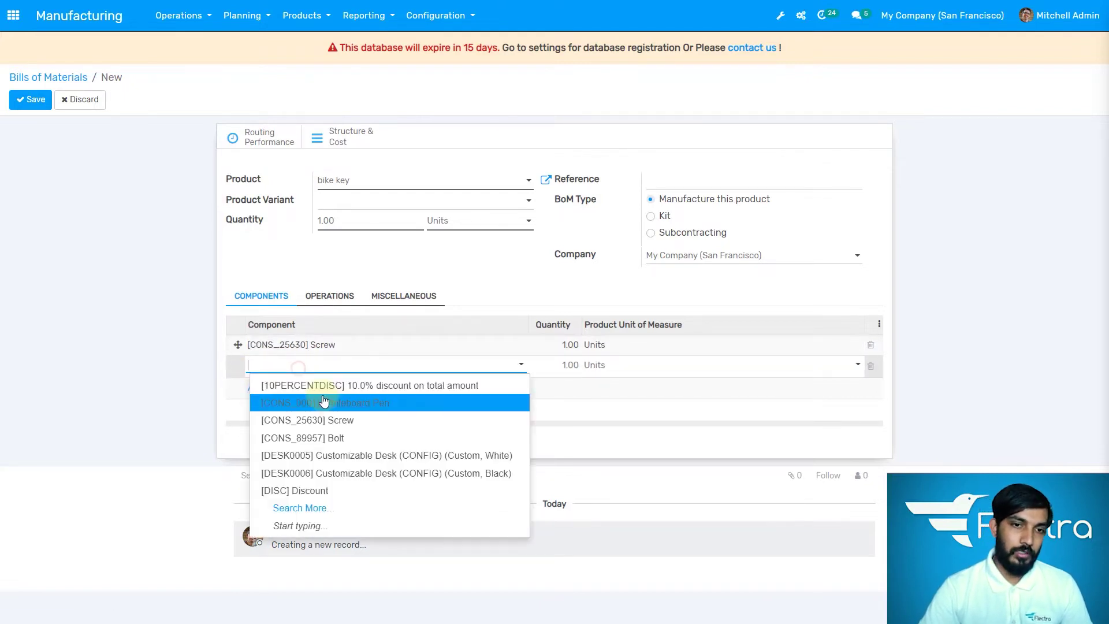
pyautogui.click(331, 435)
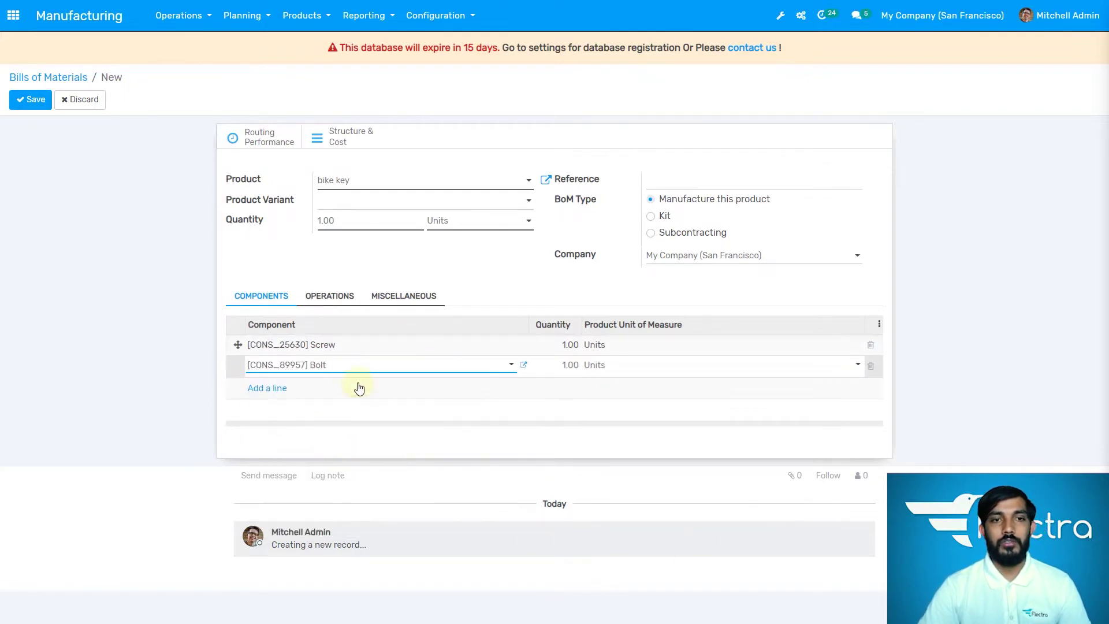
# - Add a third component by creating the product "Raw rubber", and check the inventory settings in its record before saving it
pyautogui.click(283, 393)
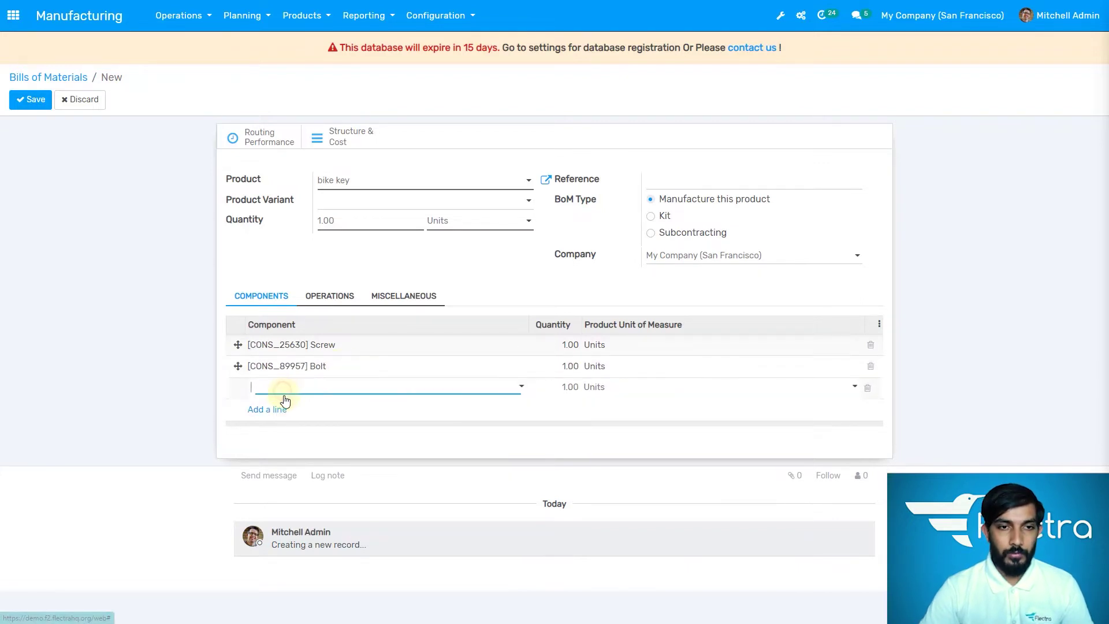
pyautogui.click(323, 393)
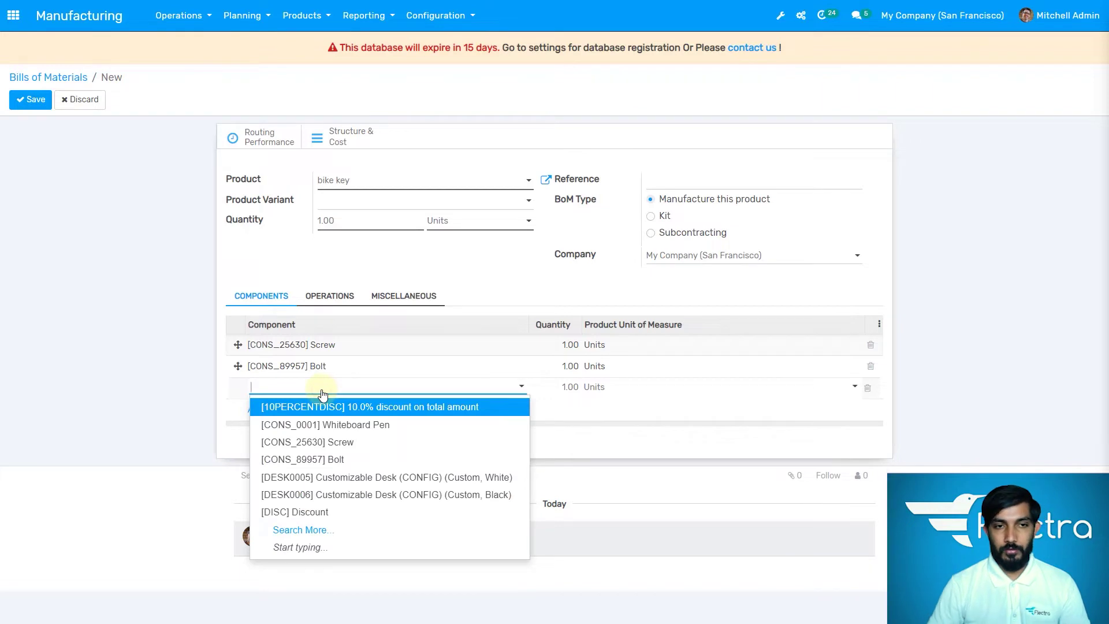
pyautogui.write('r')
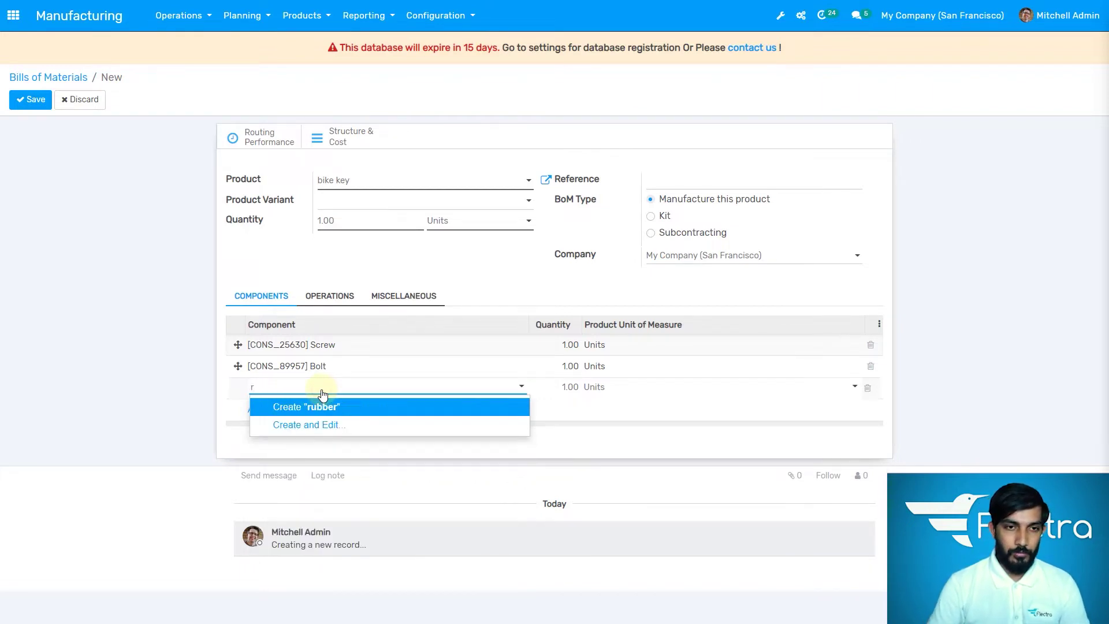
pyautogui.write('ubbRa')
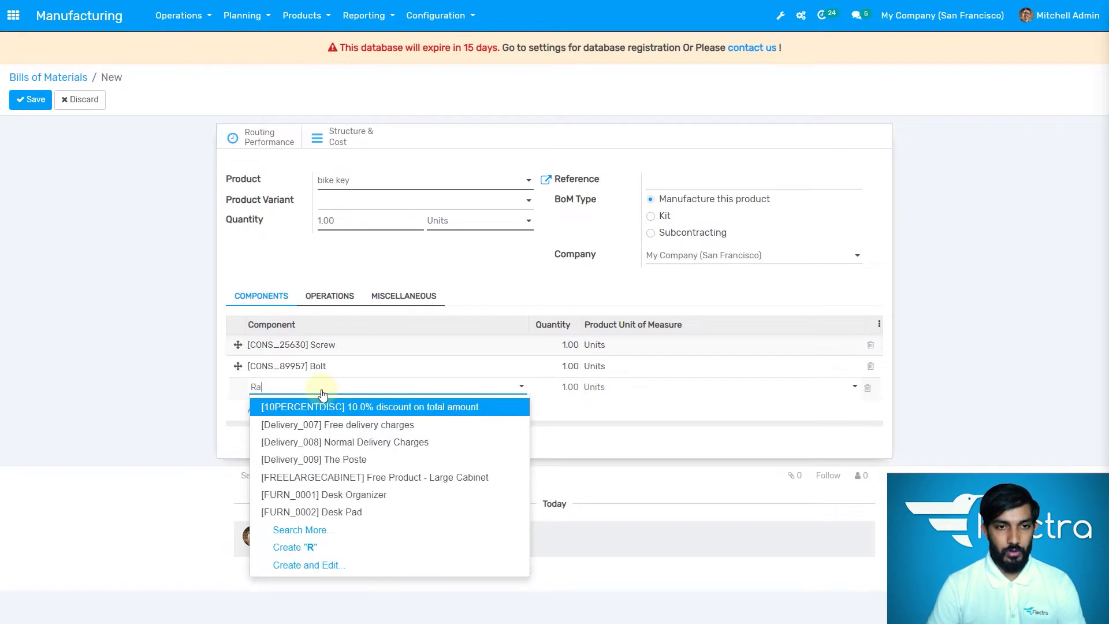
pyautogui.write('w rubber')
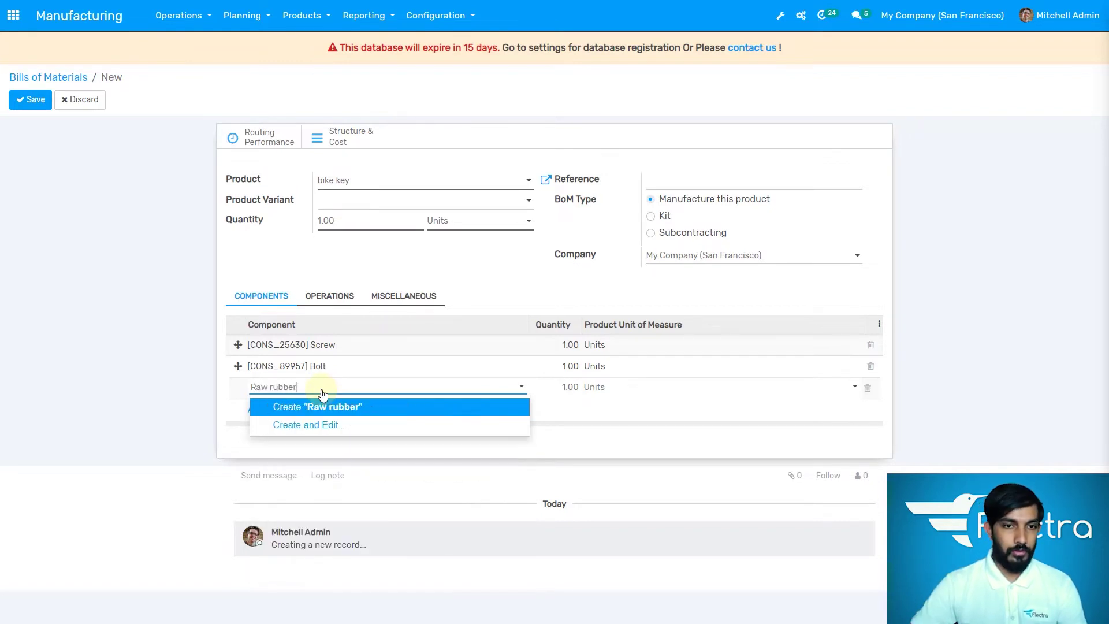
pyautogui.click(324, 404)
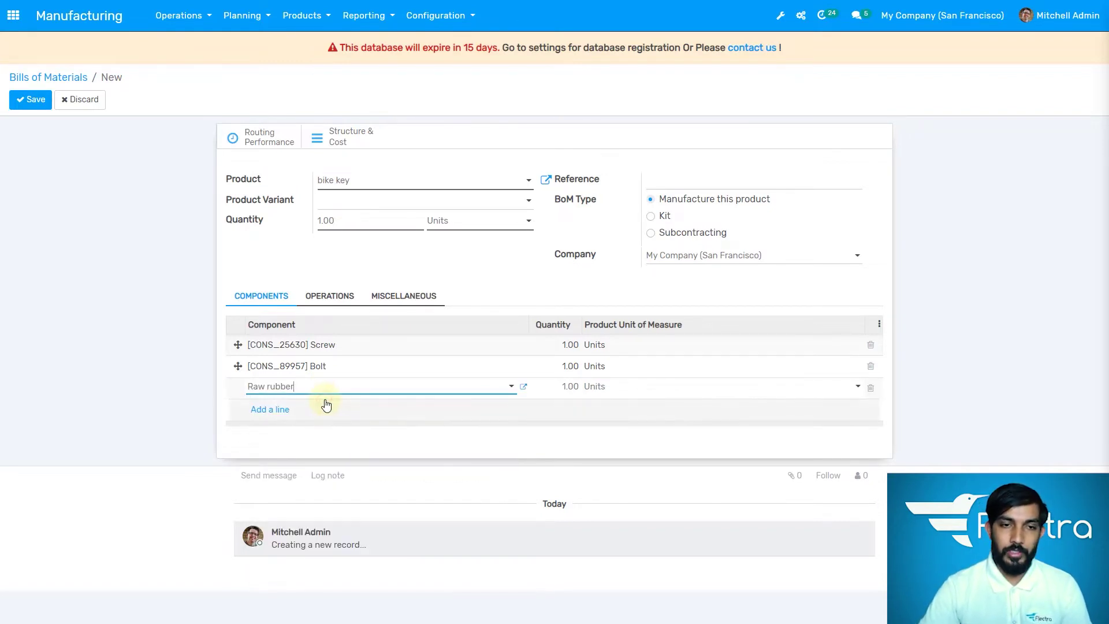
pyautogui.click(524, 387)
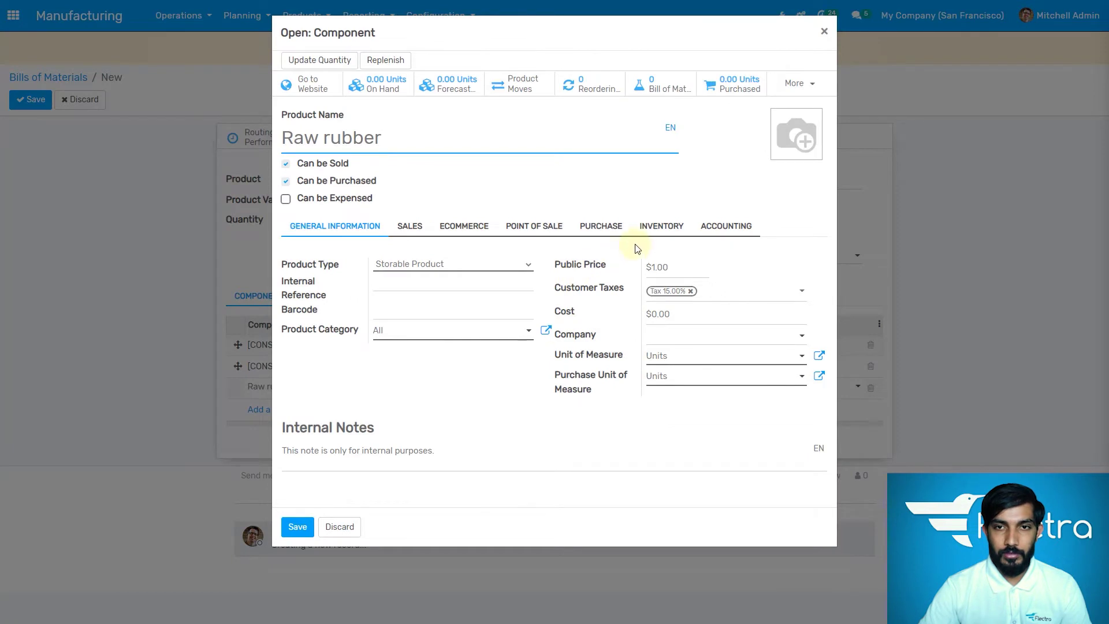
pyautogui.click(651, 234)
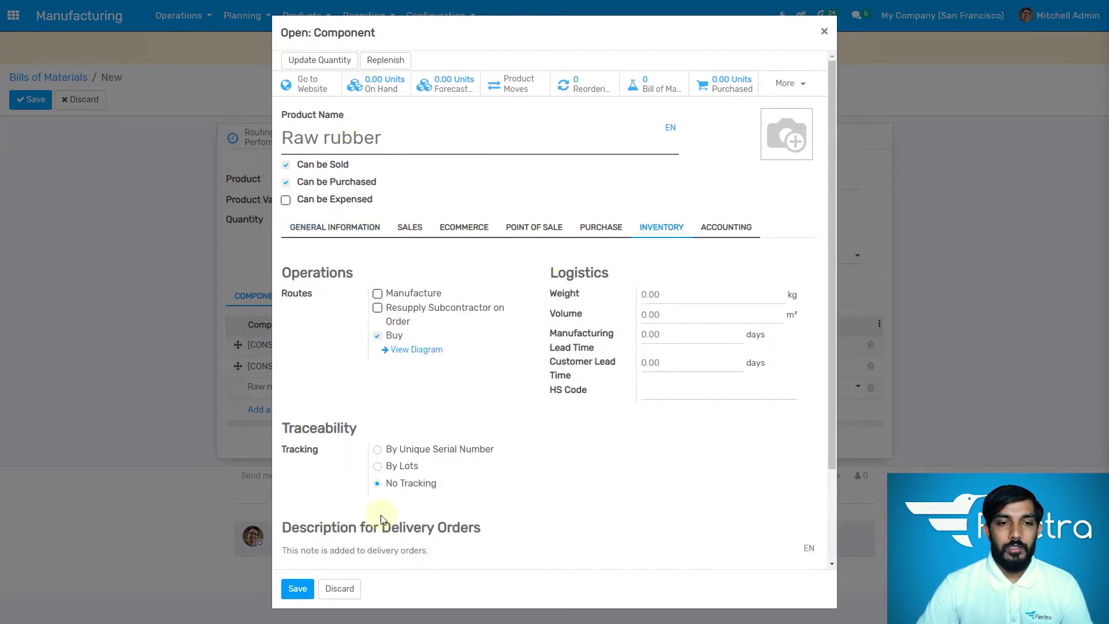
pyautogui.click(300, 589)
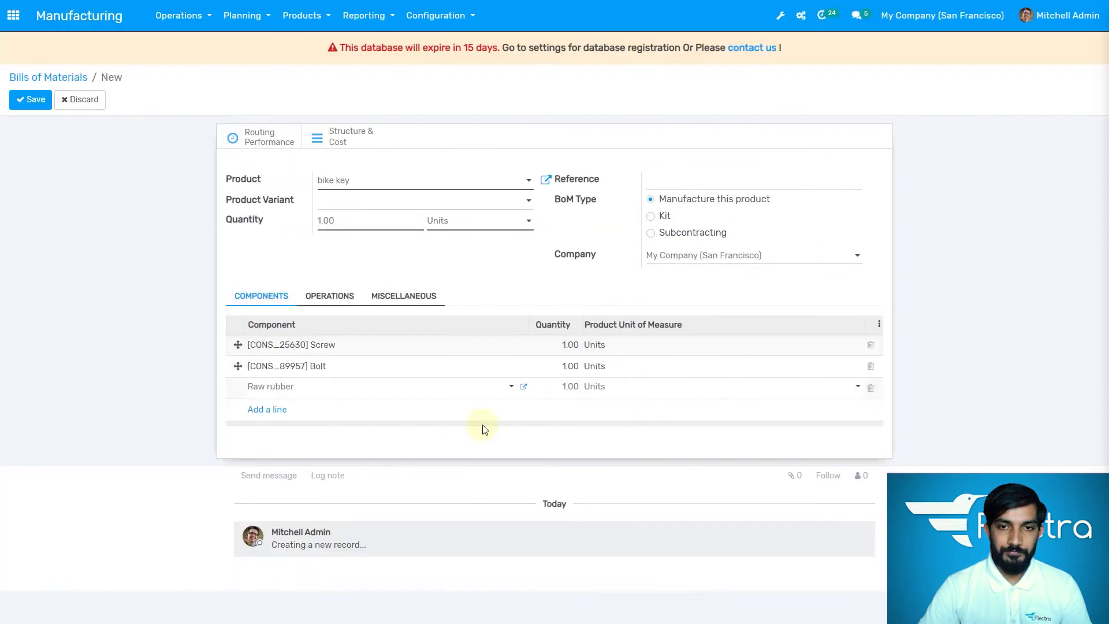
# - Set the quantity of the Screw, Bolt and Raw rubber components to 20 units each
pyautogui.click(569, 344)
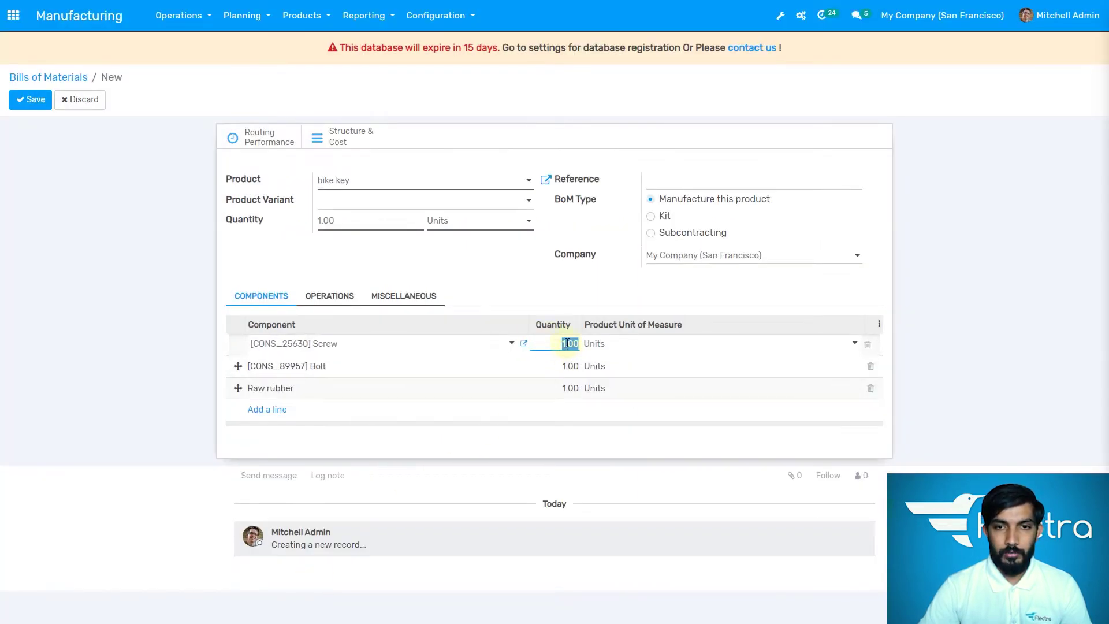
pyautogui.click(569, 343)
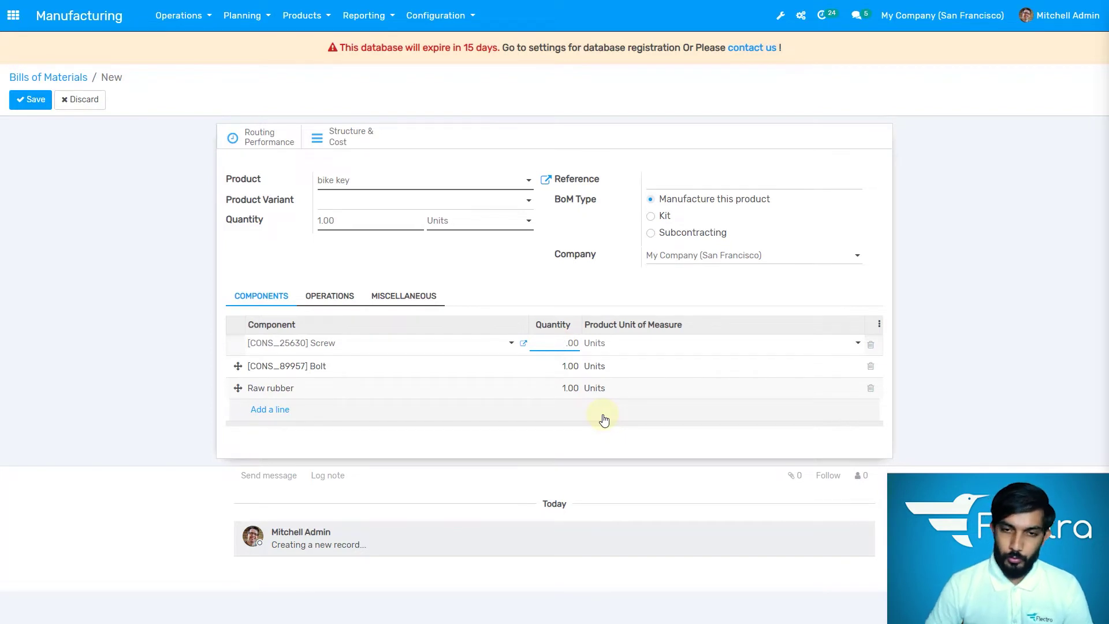
pyautogui.write('20')
pyautogui.click(568, 365)
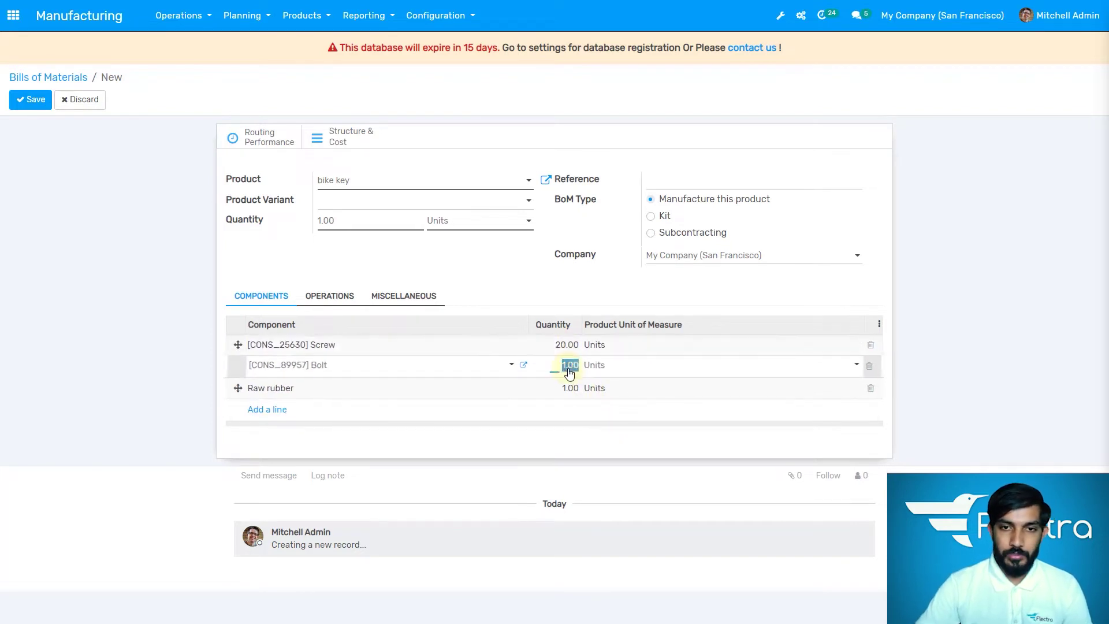
pyautogui.click(569, 373)
pyautogui.press('BackSpace')
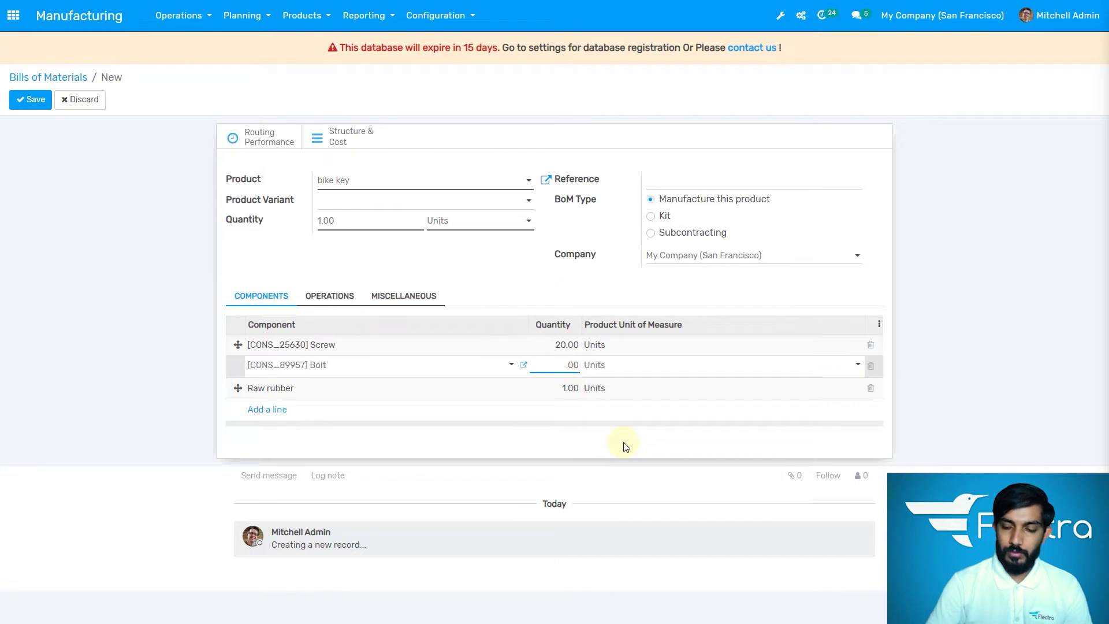
pyautogui.write('20')
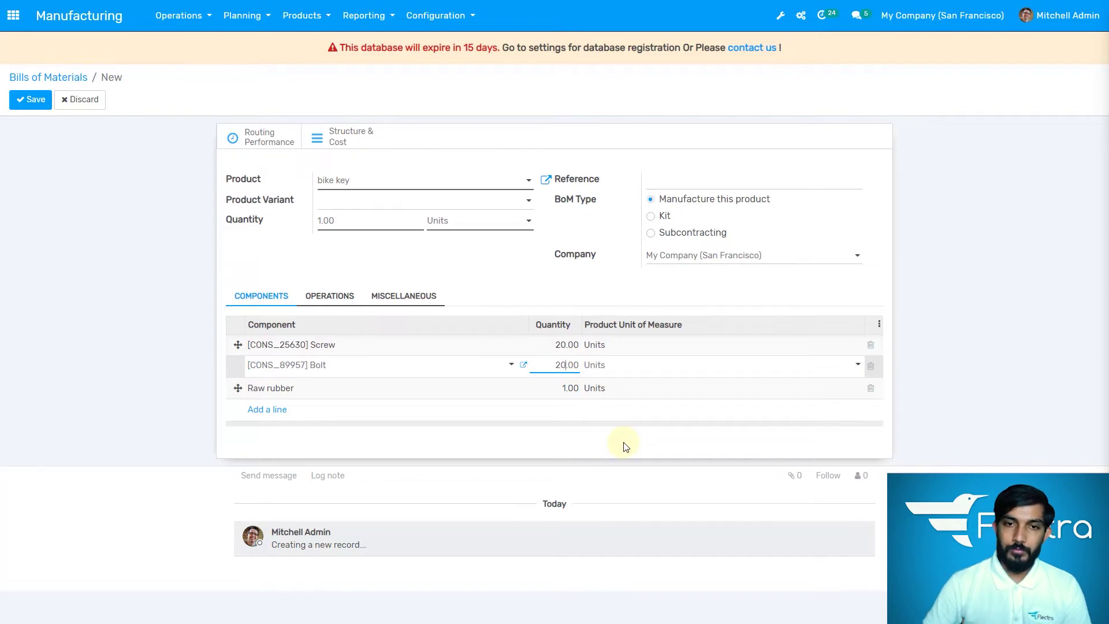
pyautogui.click(570, 392)
pyautogui.click(567, 390)
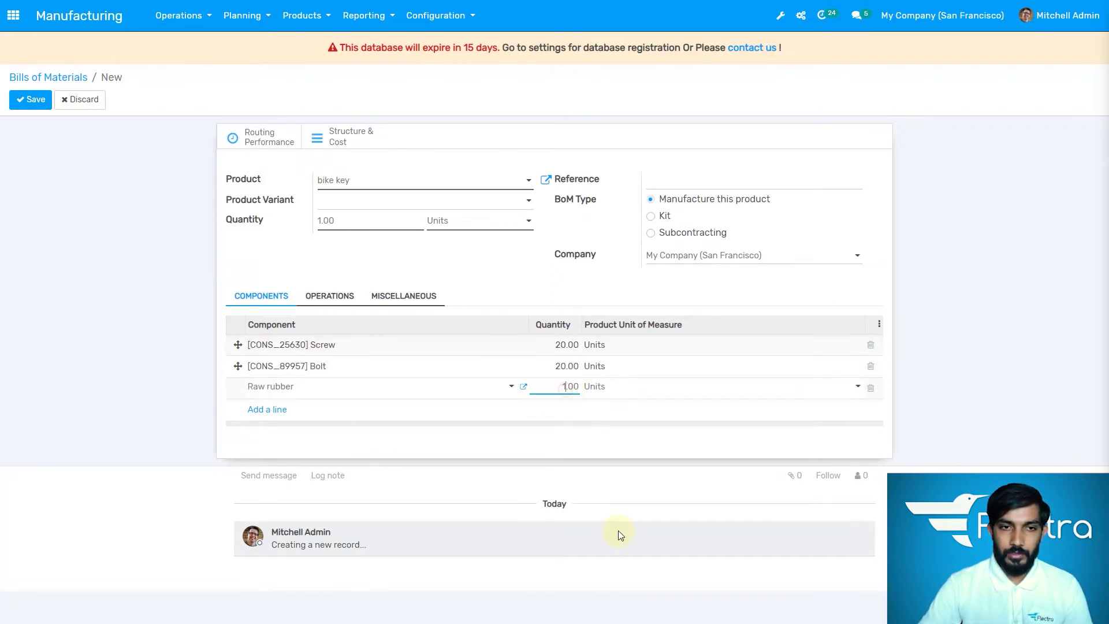
pyautogui.press('BackSpace')
pyautogui.write('20')
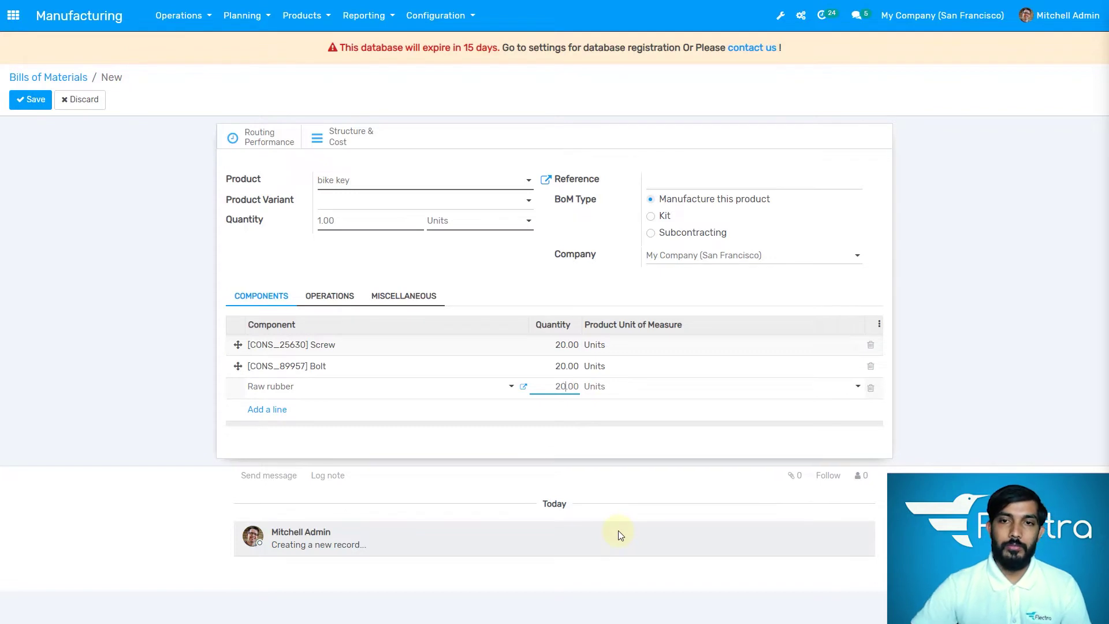
pyautogui.click(625, 477)
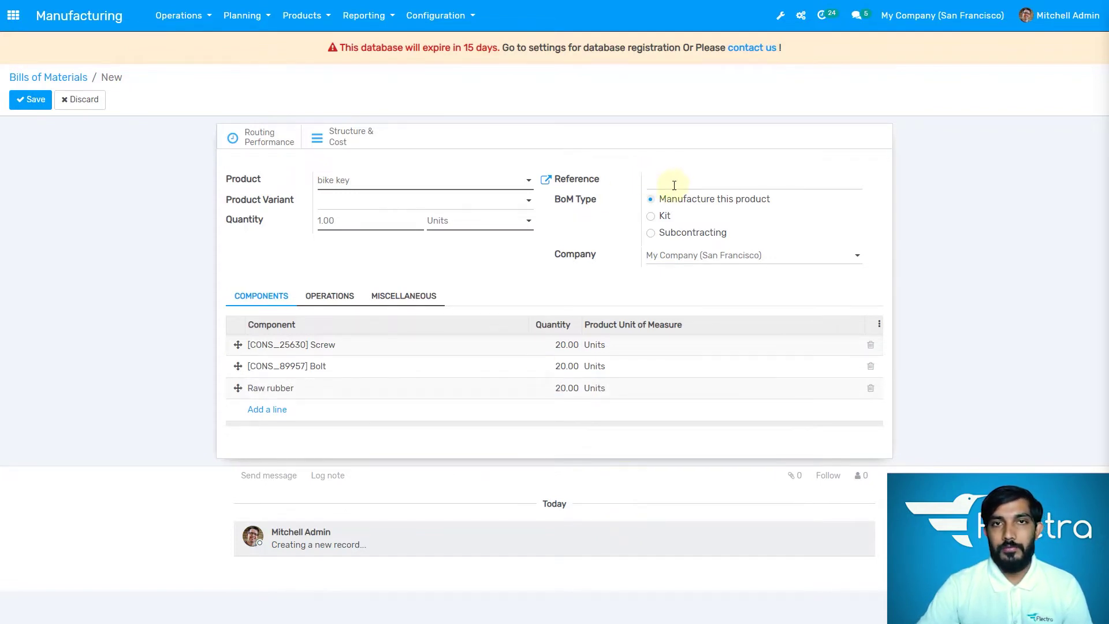
# - Choose My Company (San Francisco) as the company and save the bill of materials
pyautogui.click(711, 256)
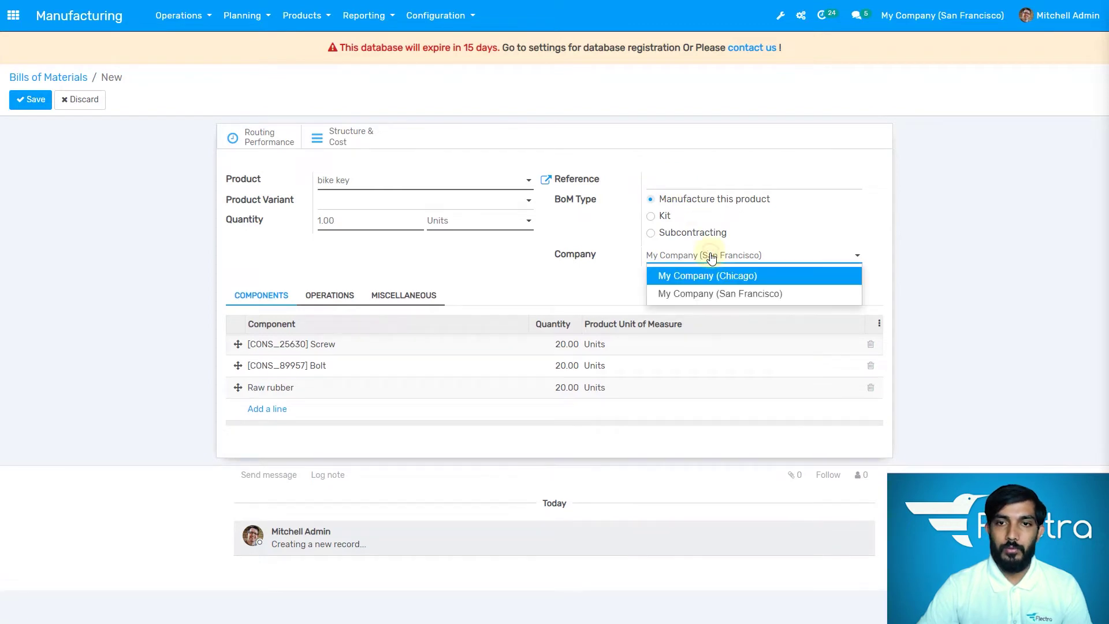
pyautogui.click(745, 293)
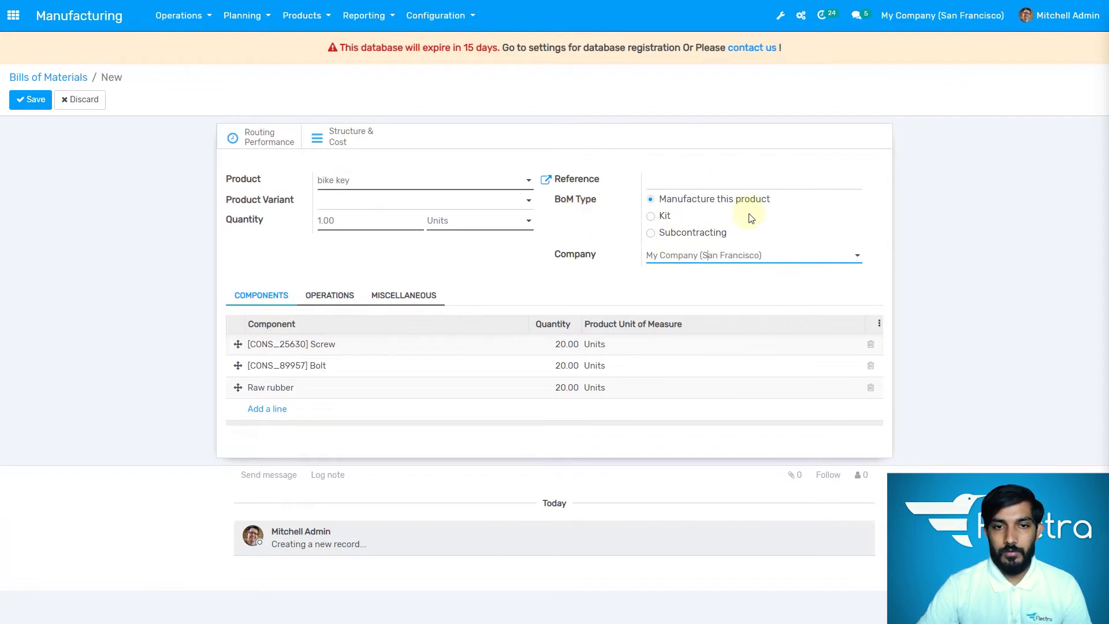
pyautogui.click(35, 107)
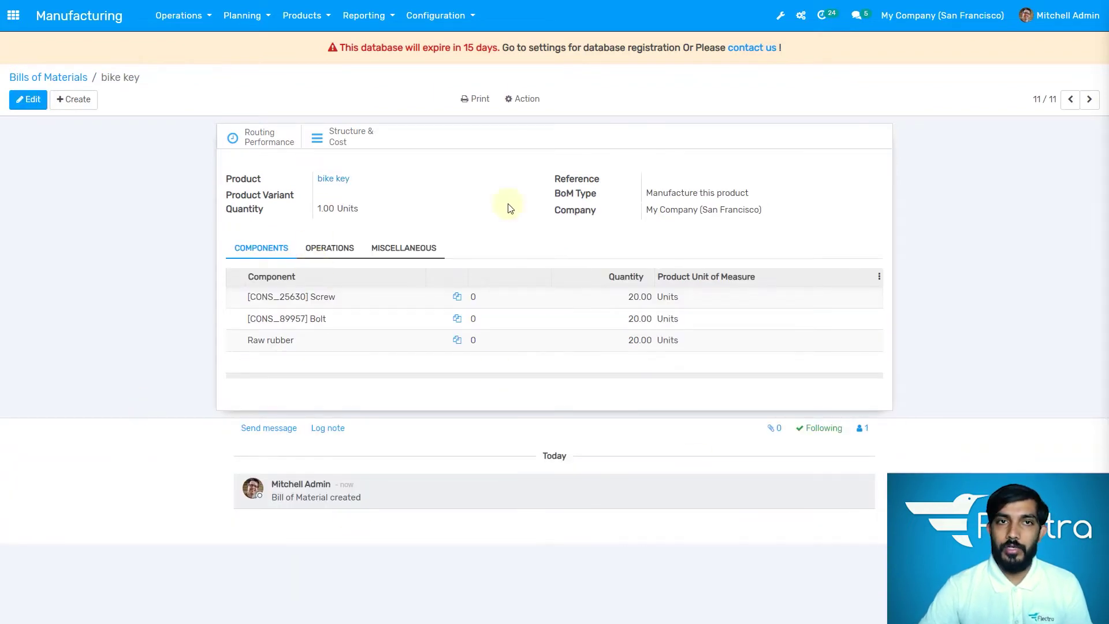
# - Check the Work Orders option in the Manufacturing settings, and return to the bike key bill of materials
pyautogui.click(446, 23)
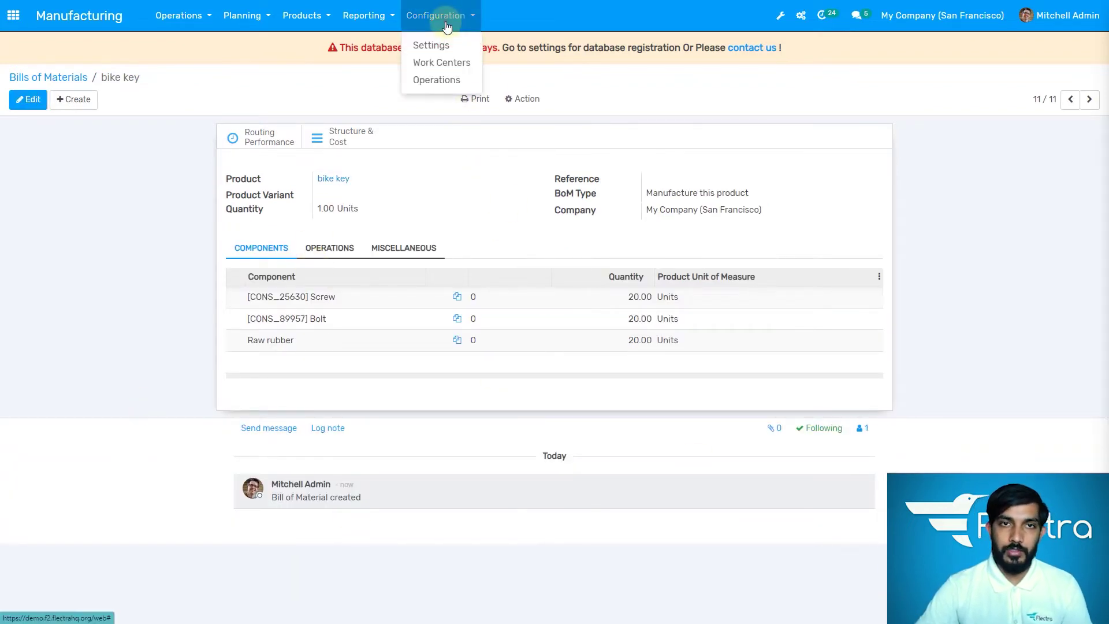
pyautogui.click(459, 47)
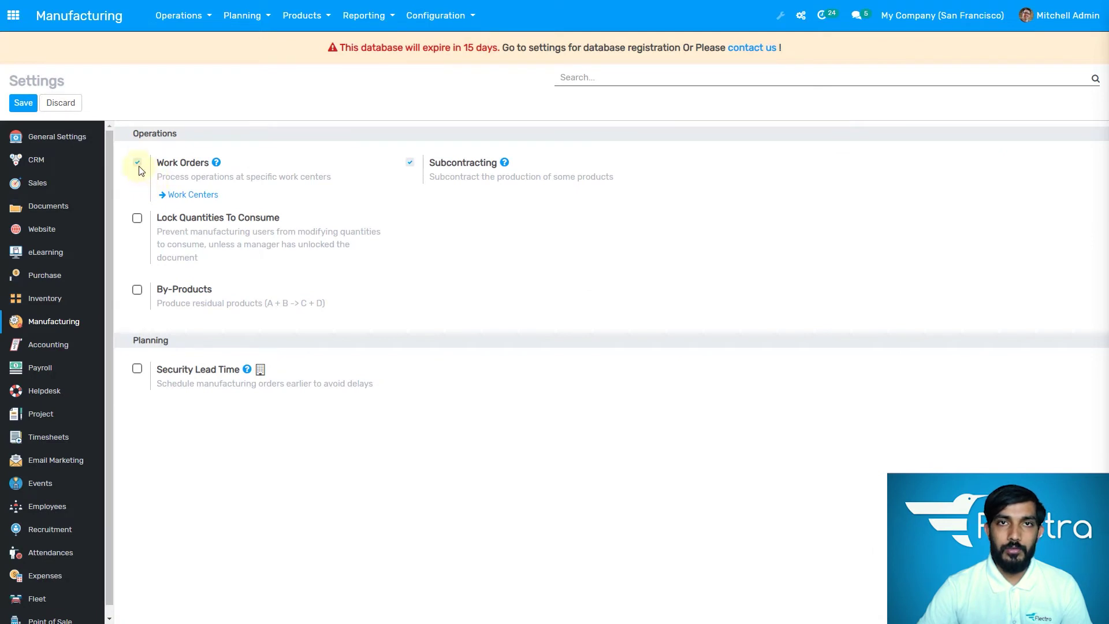
pyautogui.click(333, 24)
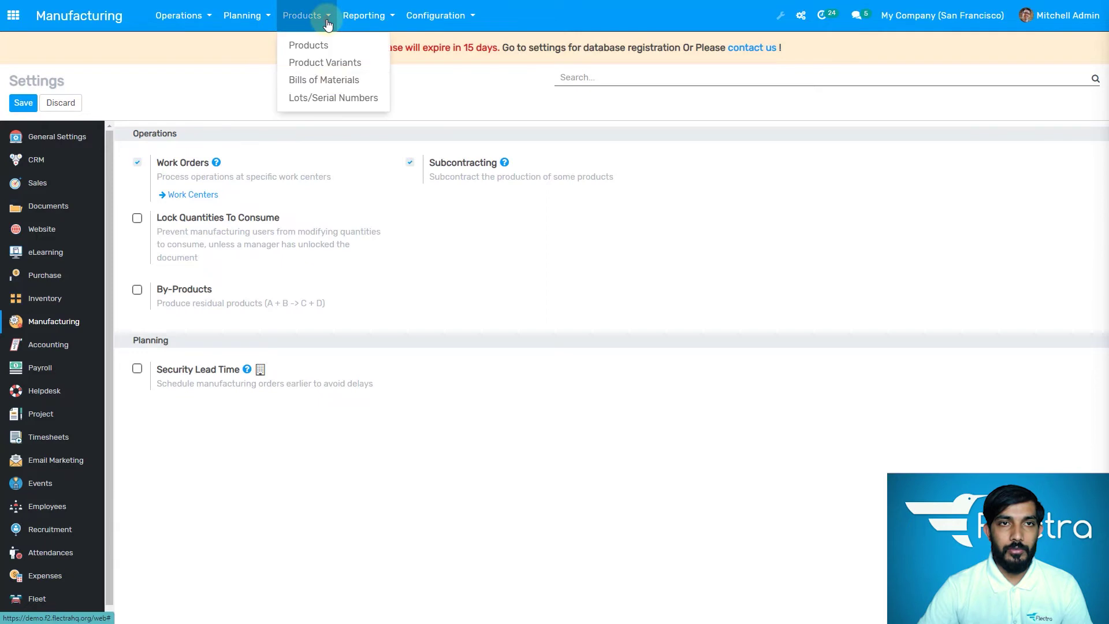
pyautogui.click(332, 80)
pyautogui.click(69, 330)
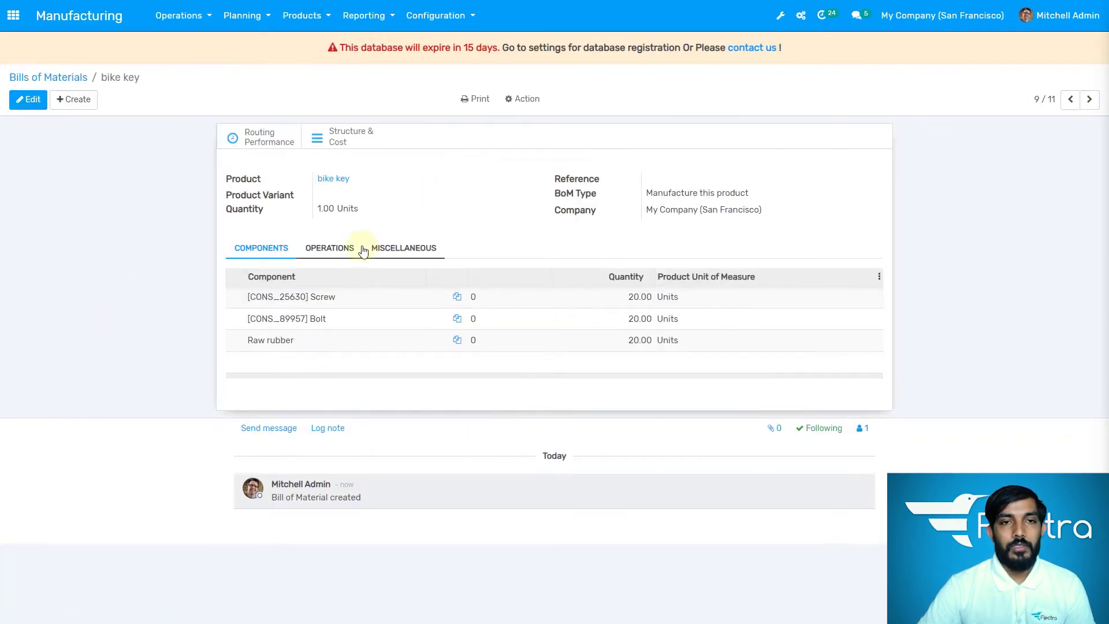
# - Add an operation "key assembled" to the bike key bill of materials, at work center Assembly Line 1 with a default duration of 10:00 minutes
pyautogui.click(349, 253)
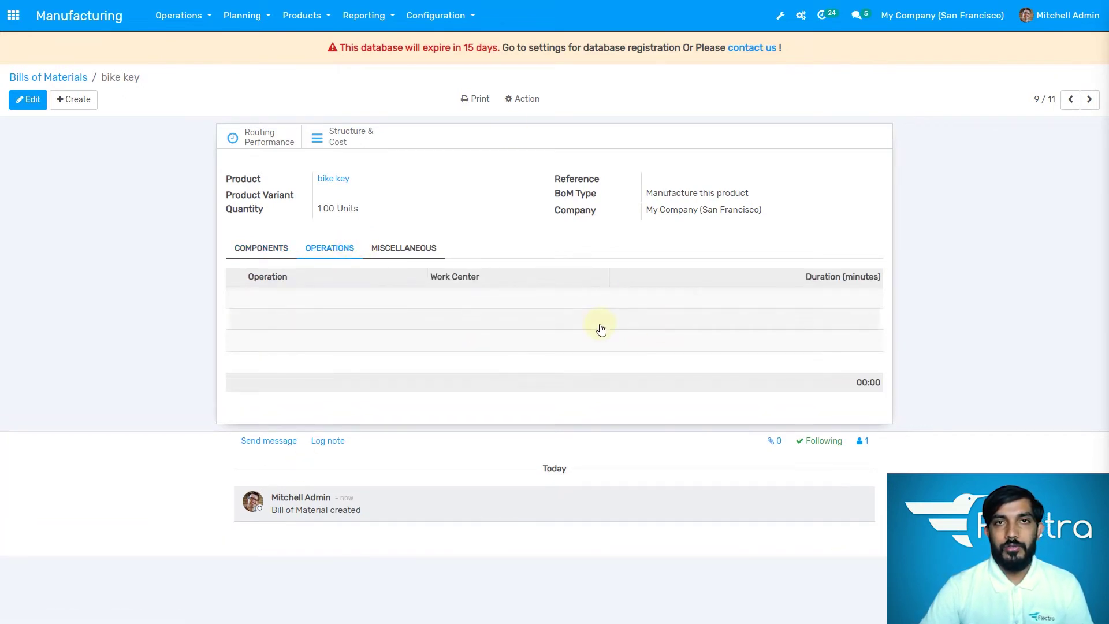
pyautogui.click(24, 102)
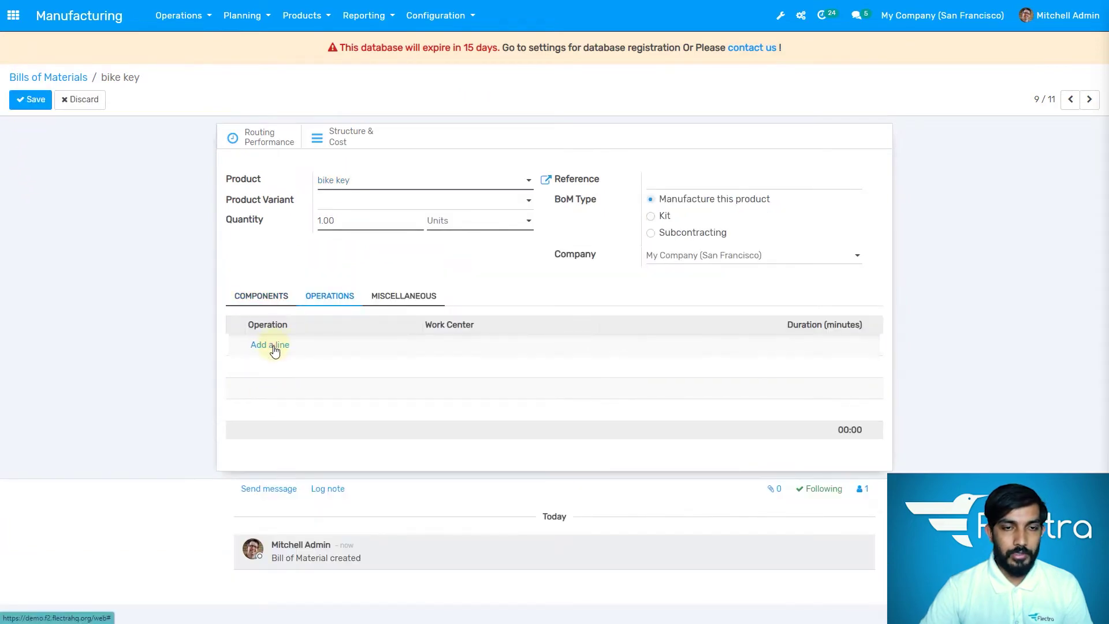
pyautogui.click(275, 349)
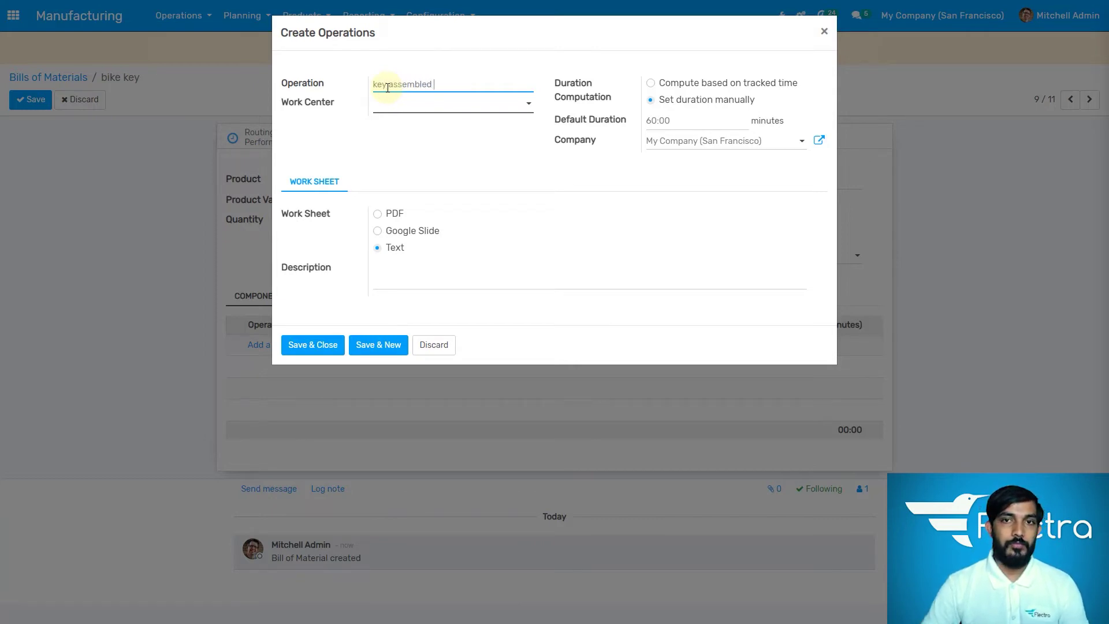
pyautogui.click(433, 109)
pyautogui.click(446, 128)
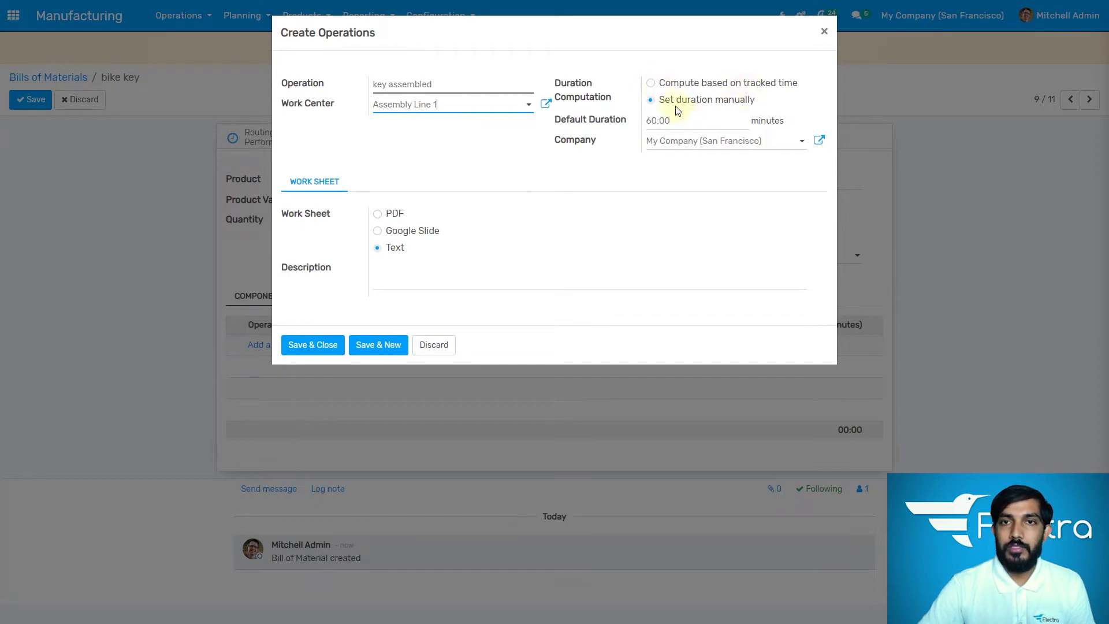
pyautogui.click(656, 120)
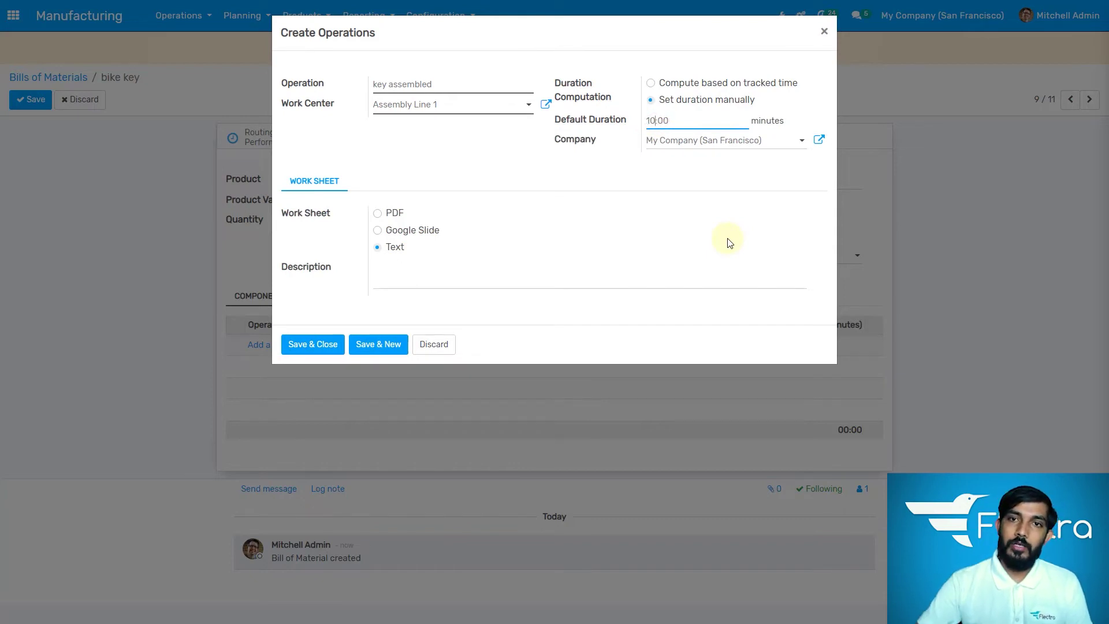
pyautogui.click(726, 148)
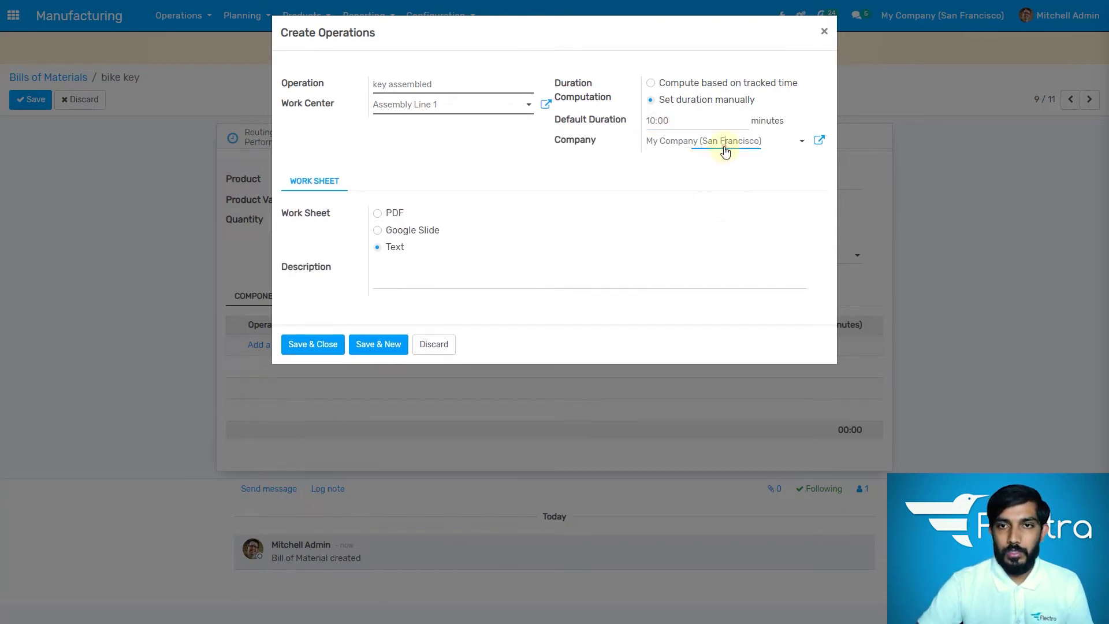
pyautogui.click(726, 147)
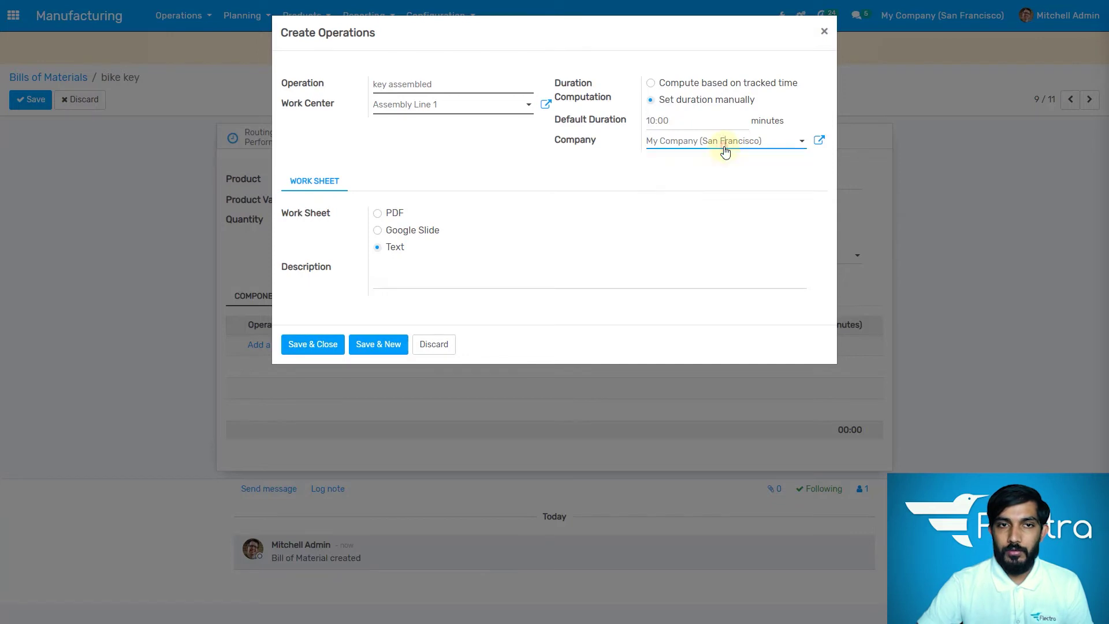
# - Try the PDF and Google Slide work sheet types for the operation, closing the PDF file selection without choosing a file
pyautogui.click(378, 214)
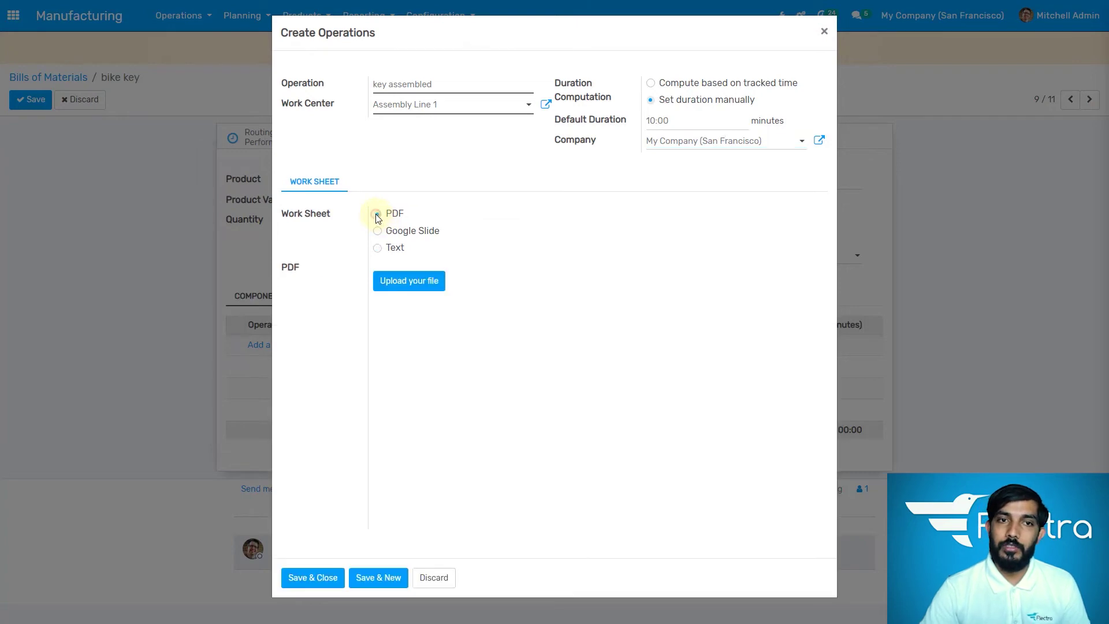
pyautogui.click(433, 288)
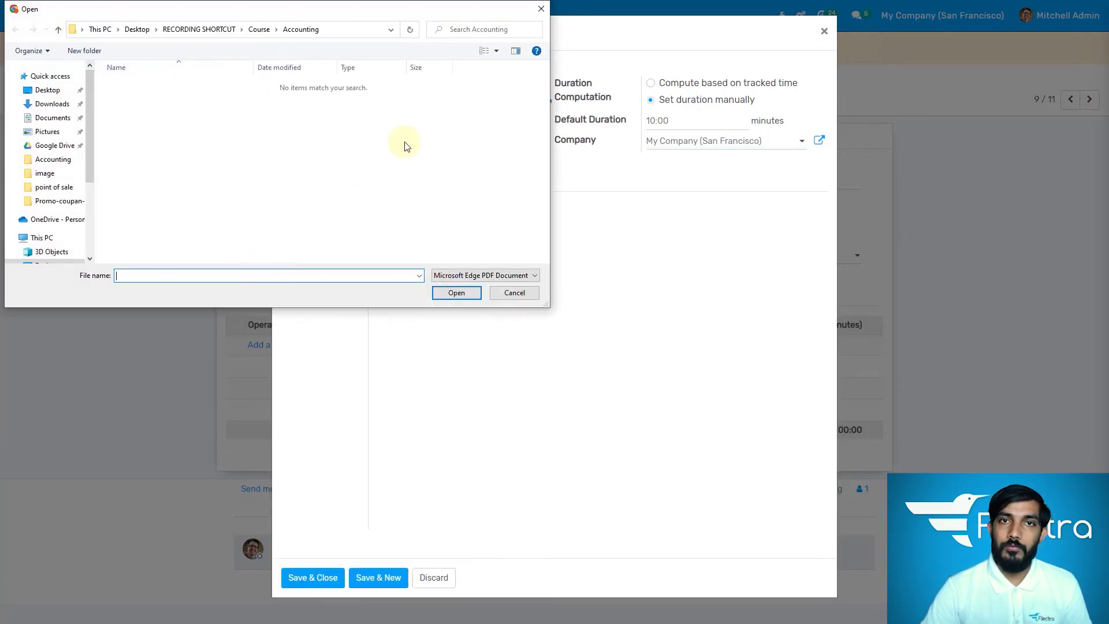
pyautogui.click(541, 9)
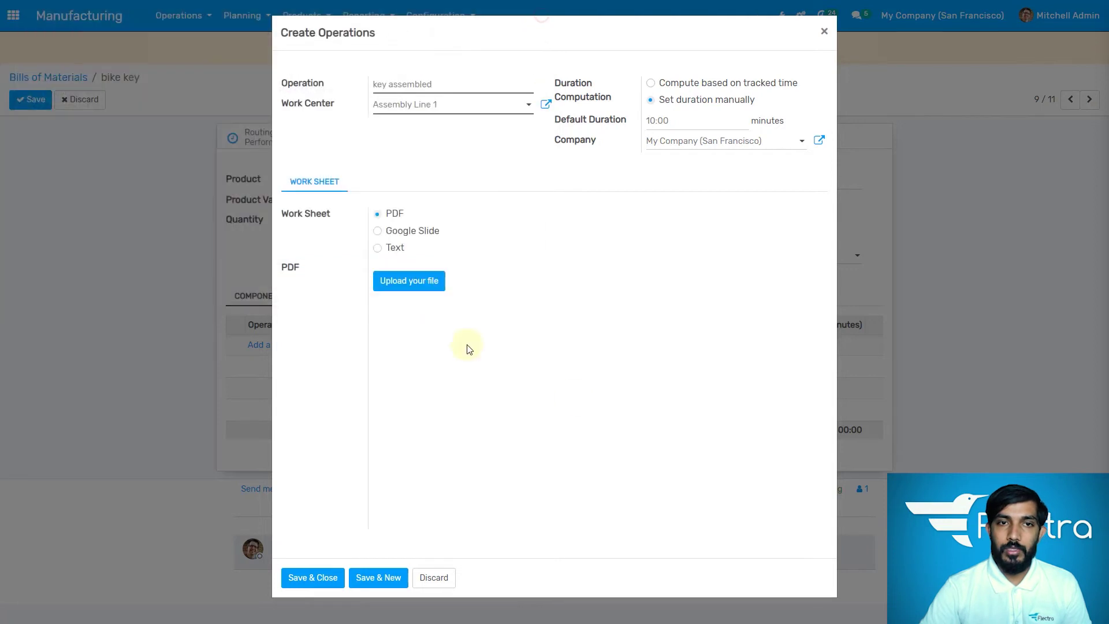
pyautogui.click(404, 232)
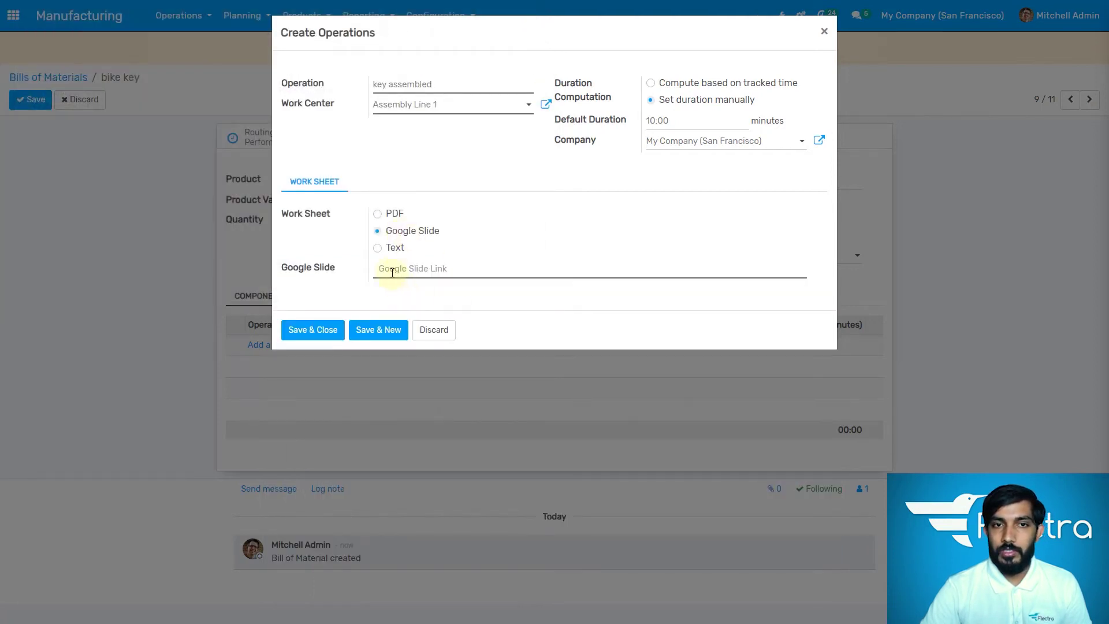
# - Give the operation a Text work sheet described as "workers need to keep it eye on the machines.", and save the operation and bill of materials
pyautogui.click(379, 248)
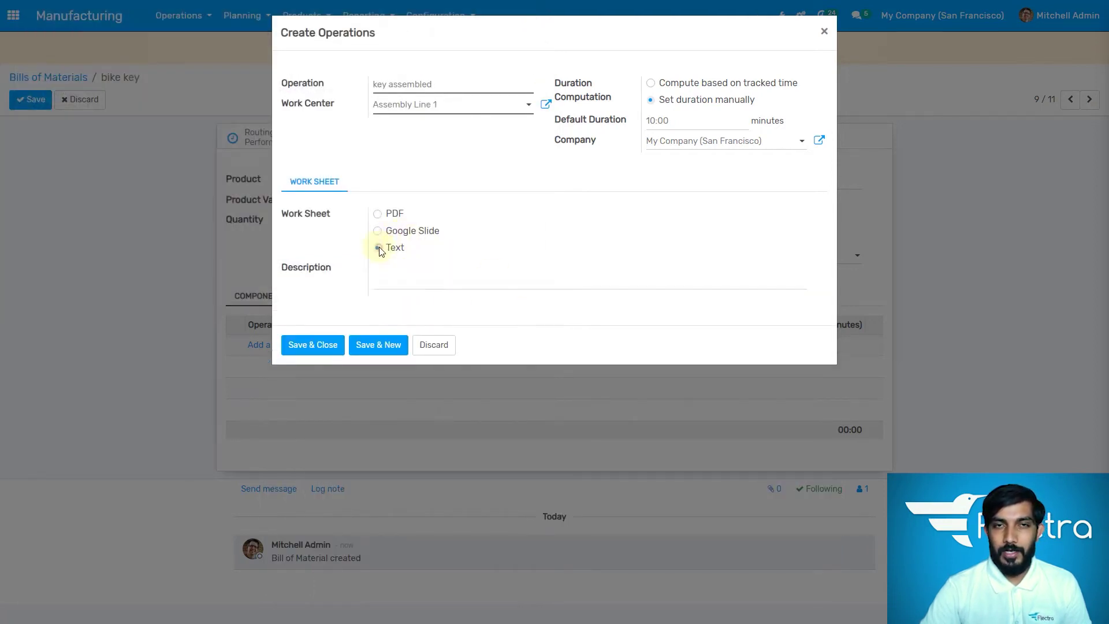
pyautogui.click(420, 281)
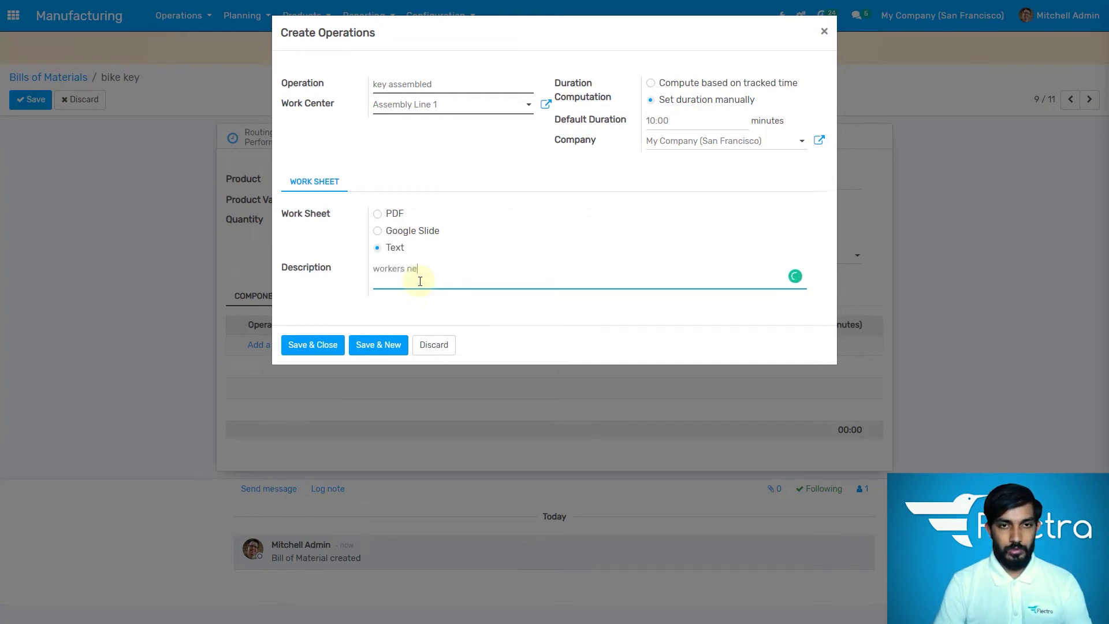
pyautogui.write('t')
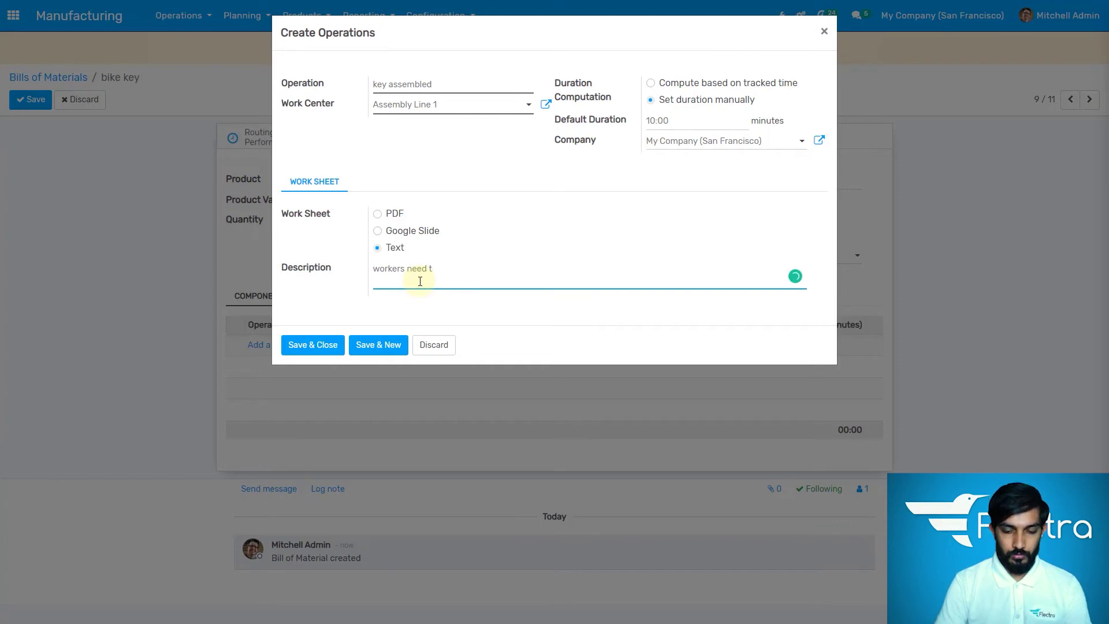
pyautogui.write(' ko keep it eye on the mach')
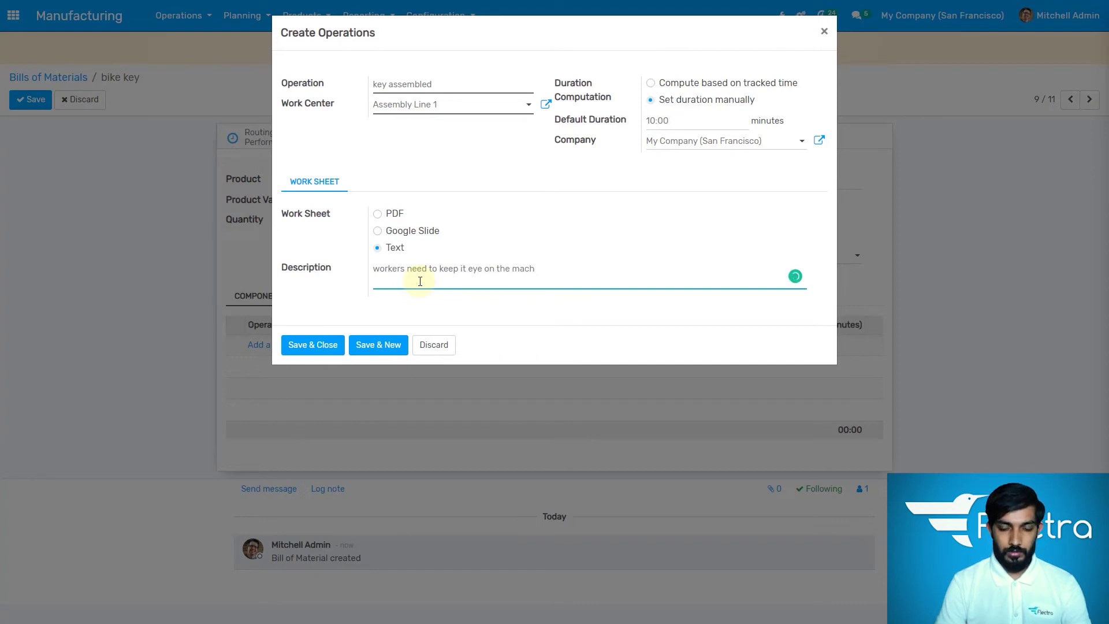
pyautogui.write('.')
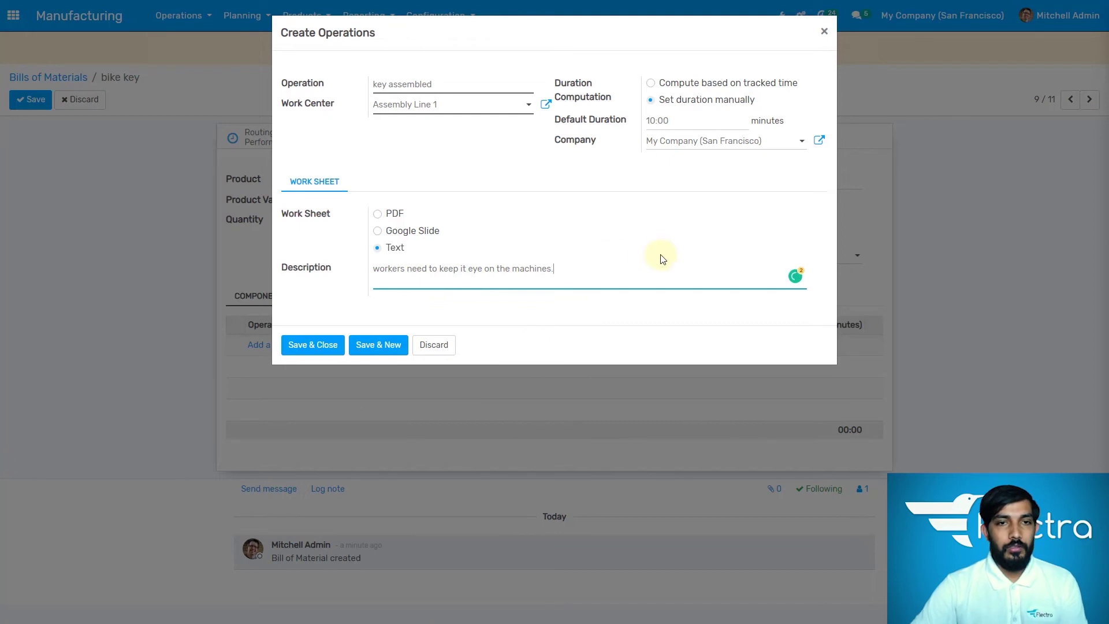
pyautogui.click(308, 346)
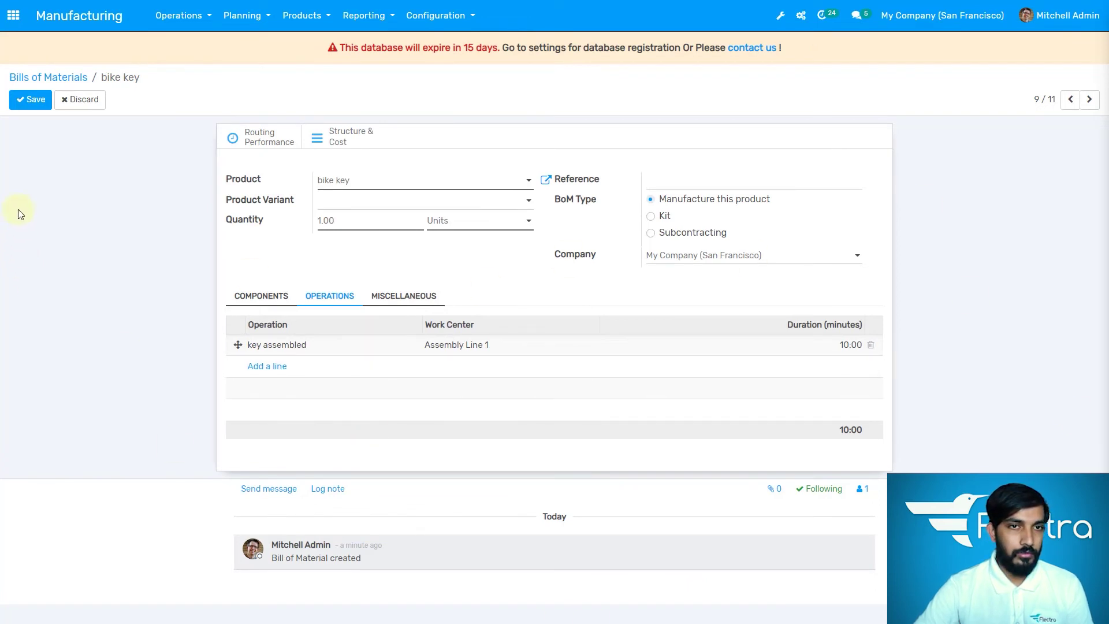
pyautogui.click(37, 106)
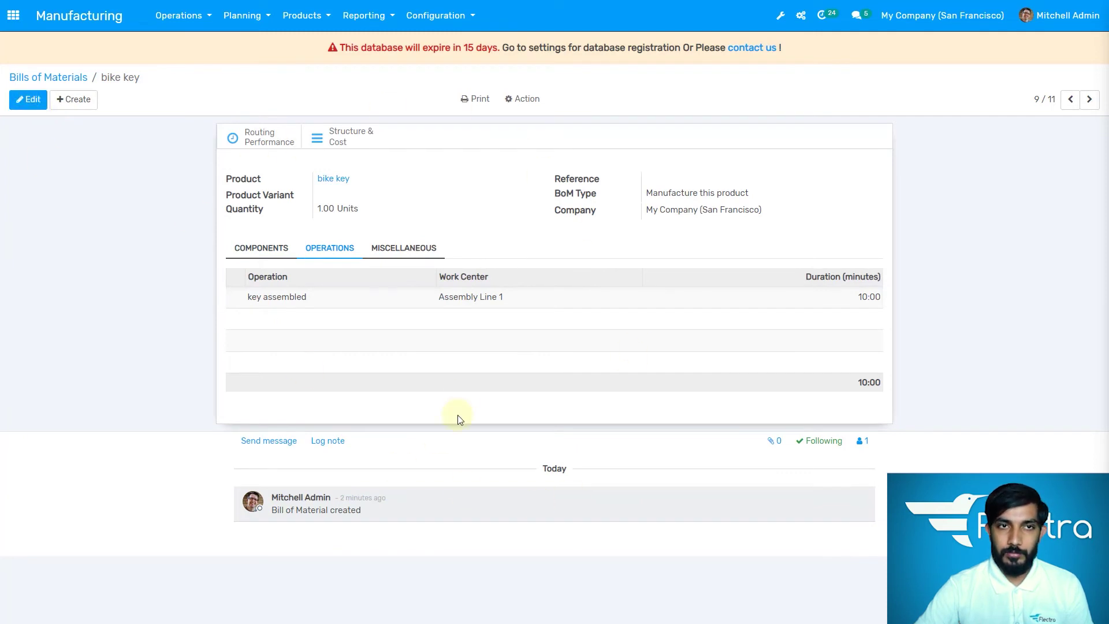
# - Create a new manufacturing order for the product bike key
pyautogui.click(180, 16)
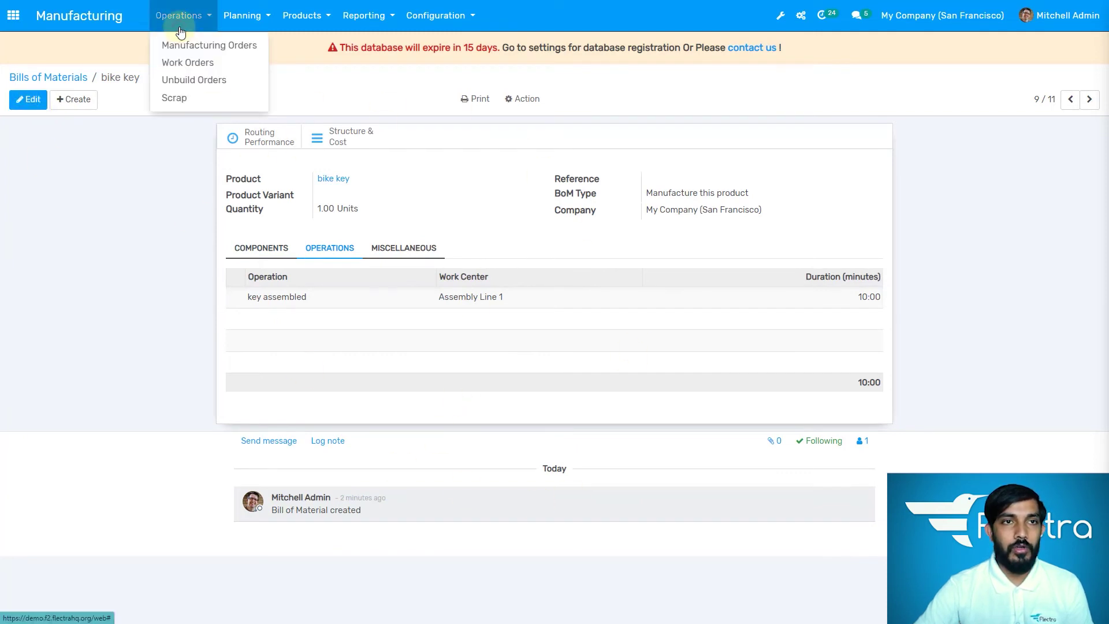
pyautogui.click(189, 45)
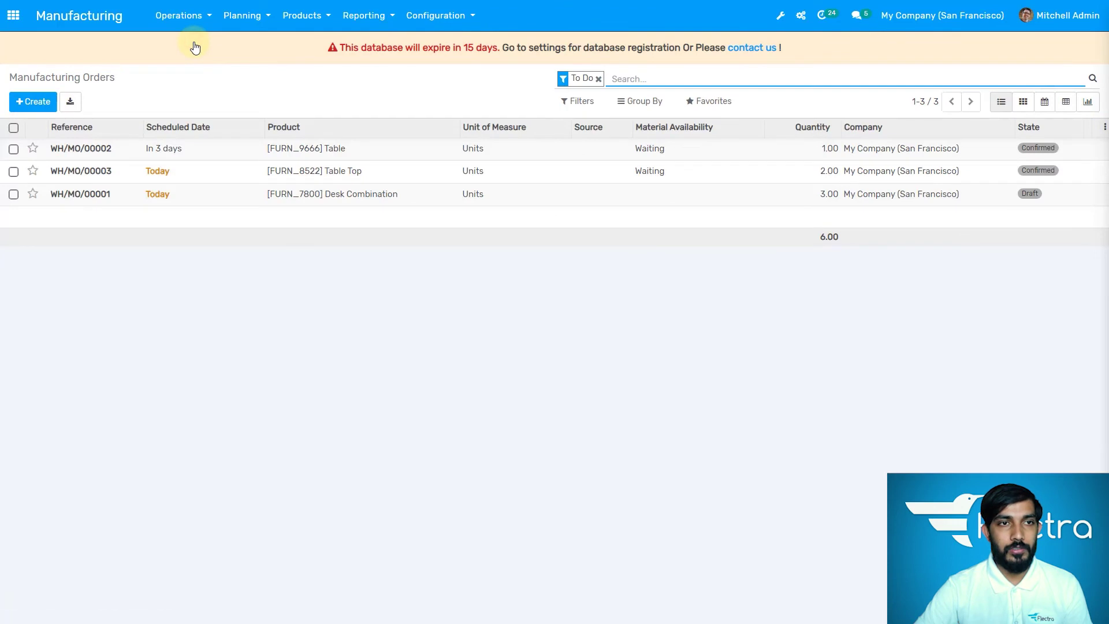
pyautogui.click(38, 104)
pyautogui.click(379, 213)
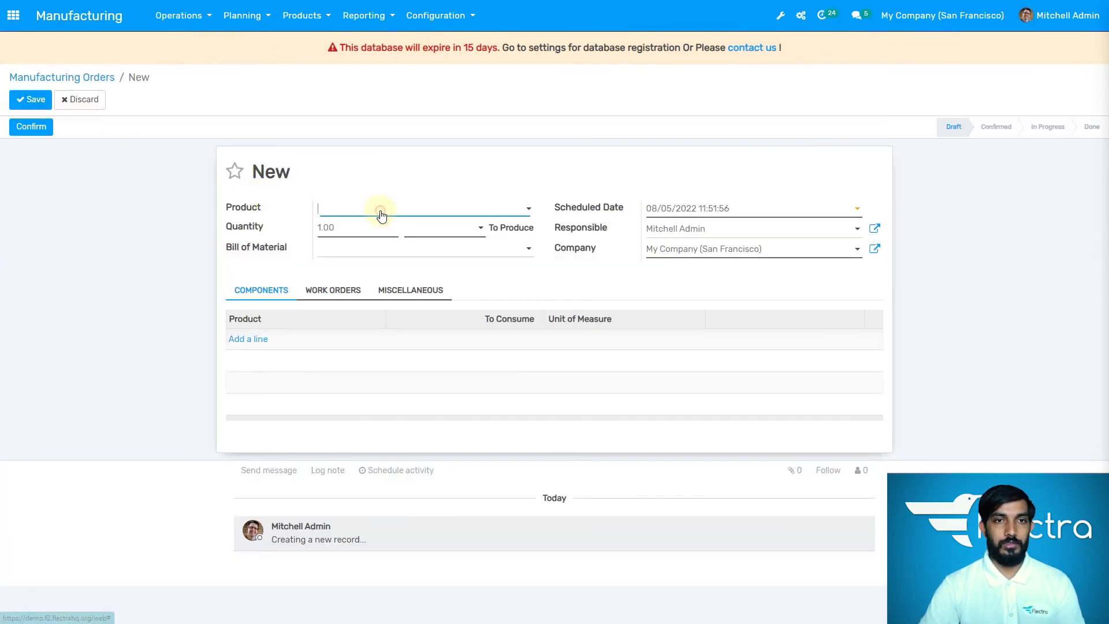
pyautogui.write('bike')
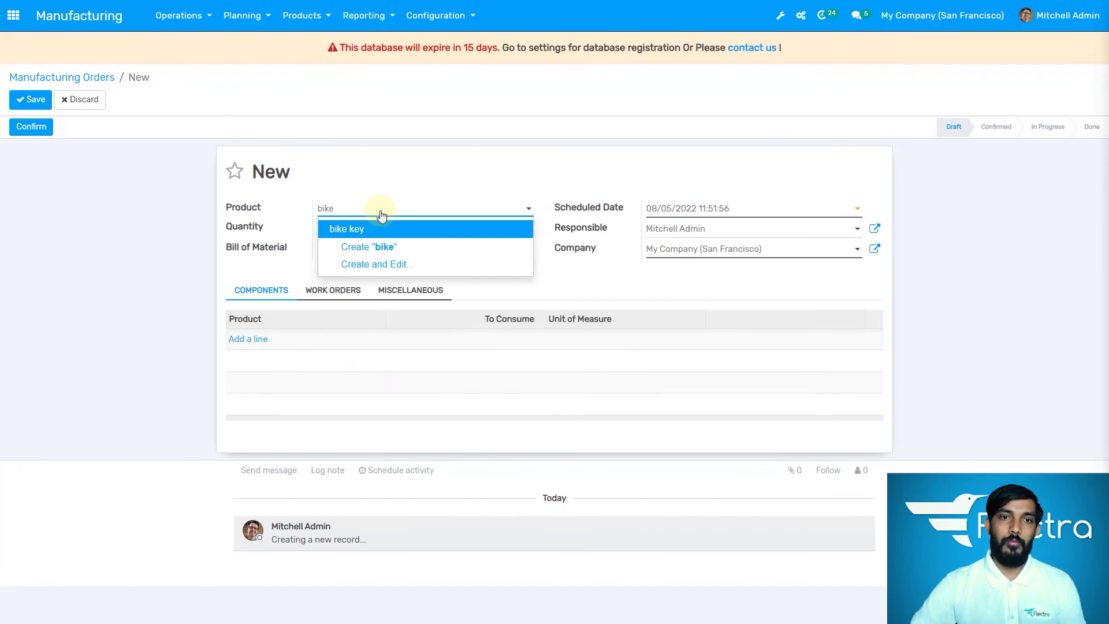
pyautogui.click(379, 228)
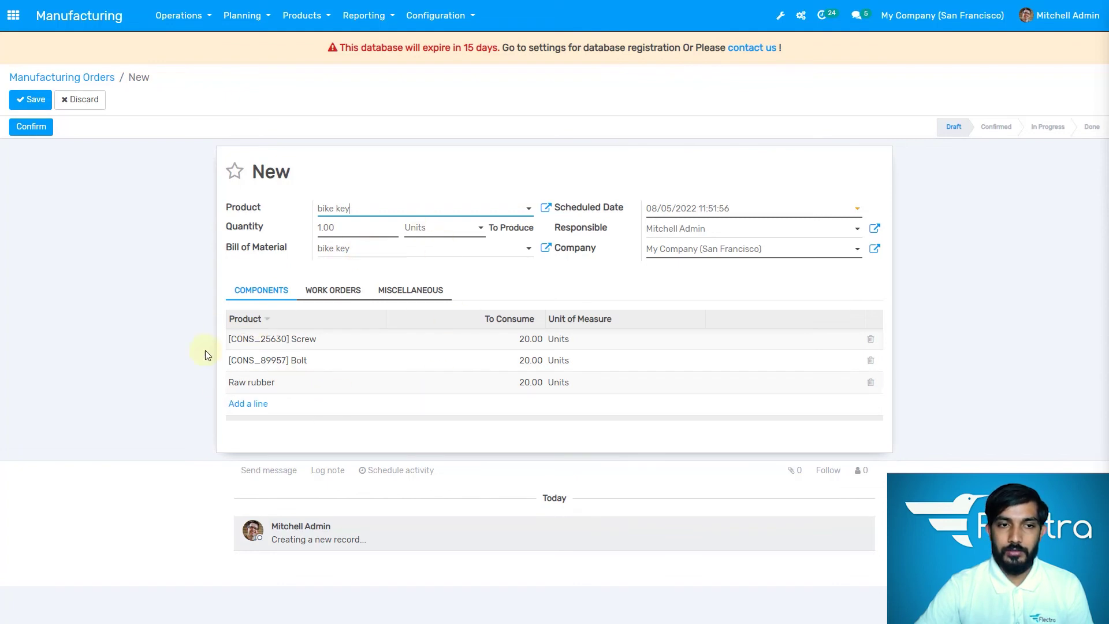
# - Check the order's work orders and components, and save and confirm the manufacturing order
pyautogui.click(332, 290)
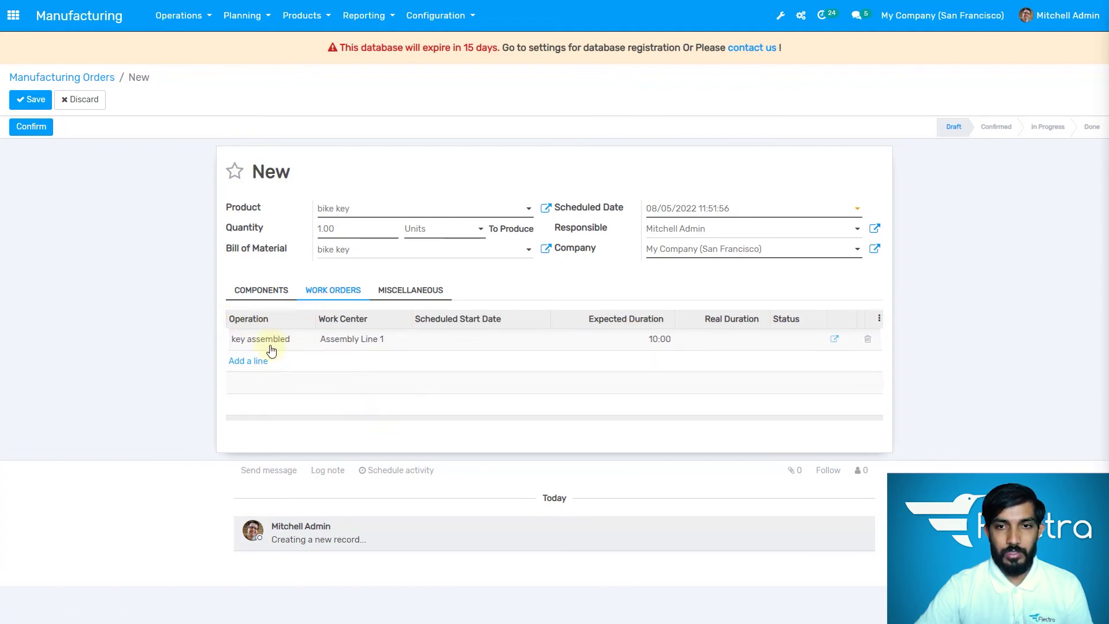
pyautogui.click(271, 292)
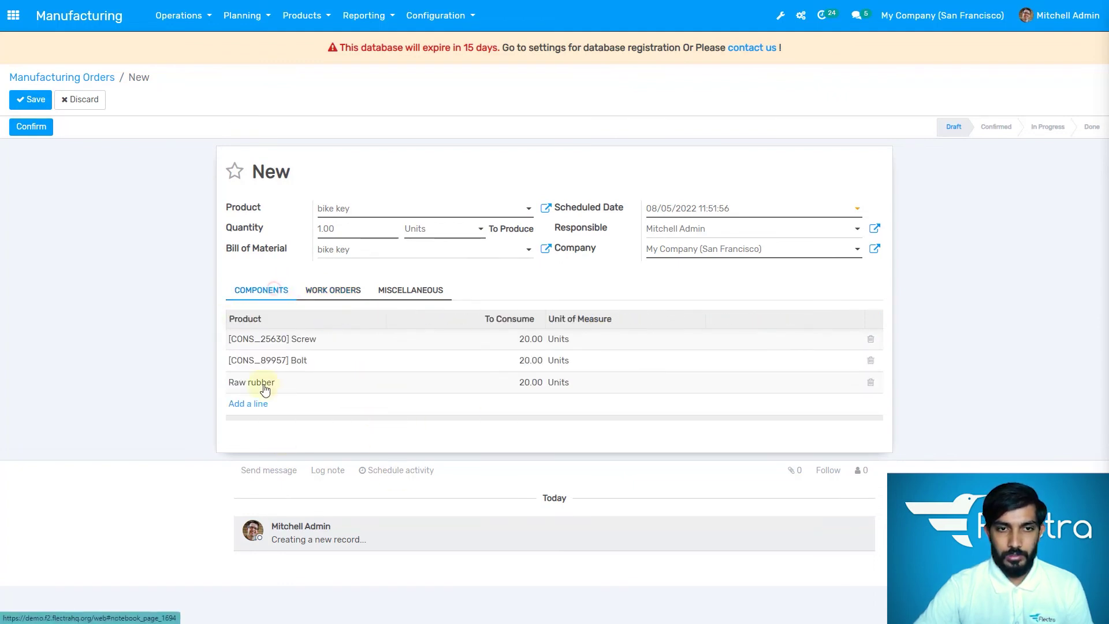
pyautogui.click(27, 101)
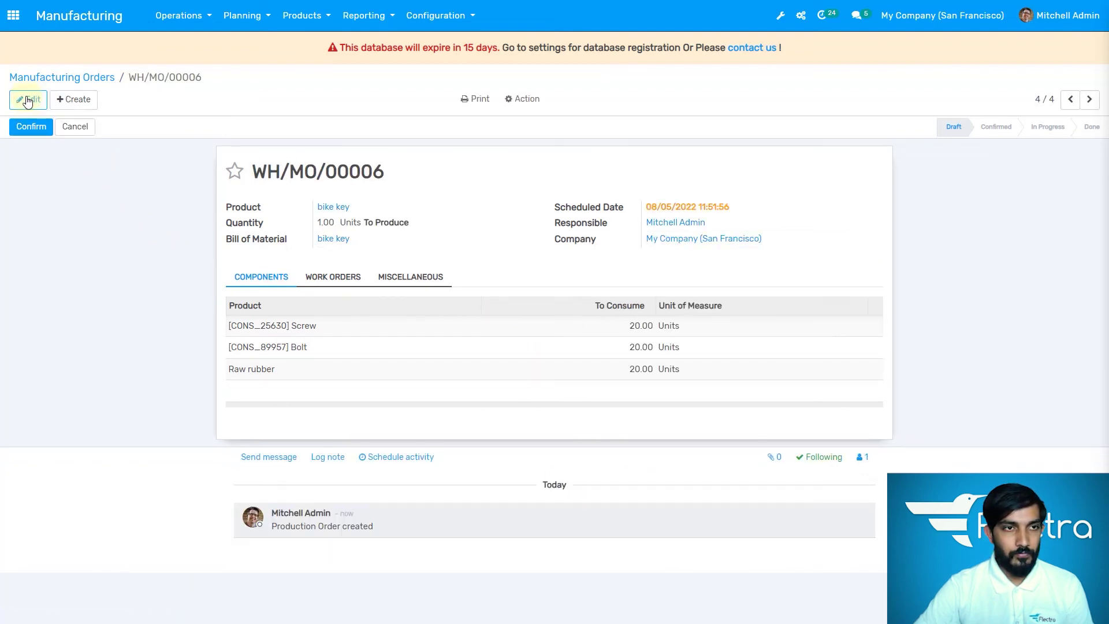
pyautogui.click(36, 130)
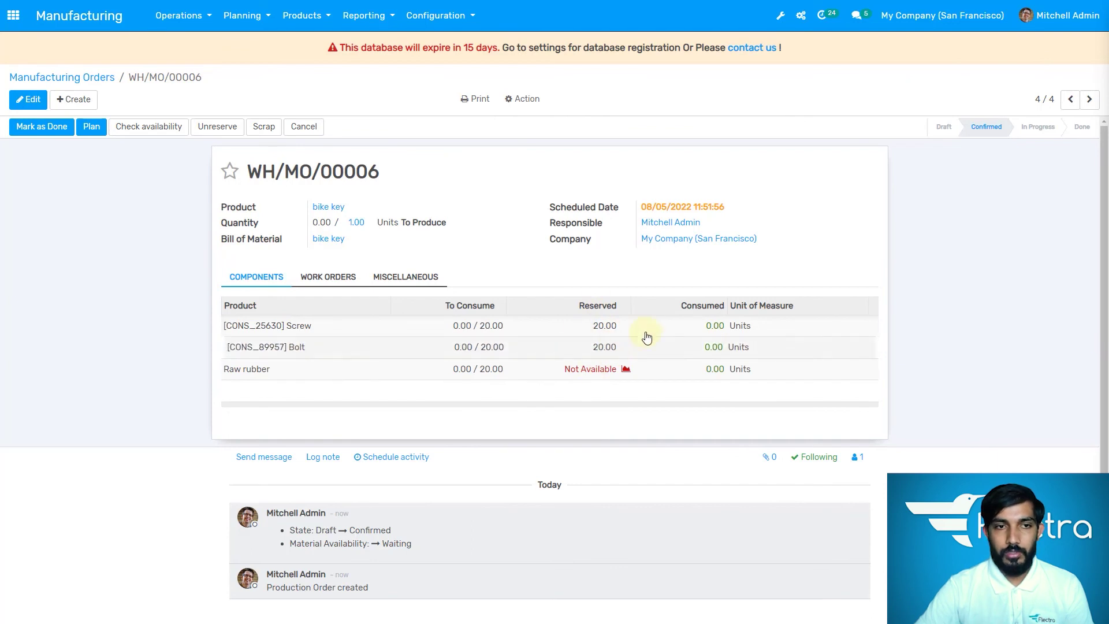
# - Check the confirmed order's work orders, and mark the order as done by applying immediate production
pyautogui.click(344, 277)
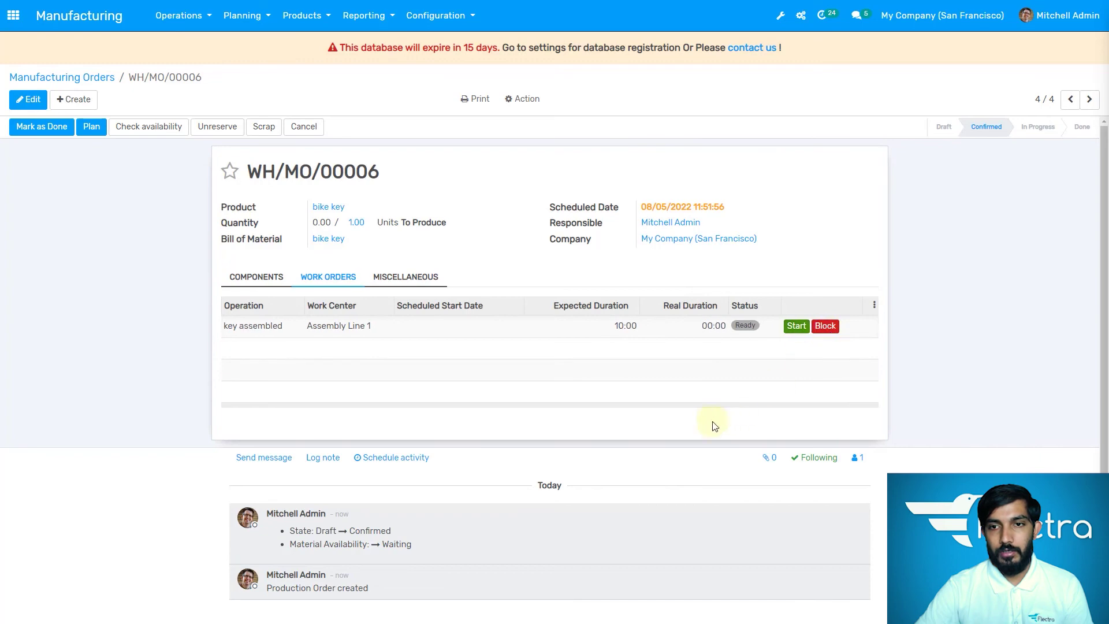
pyautogui.click(35, 131)
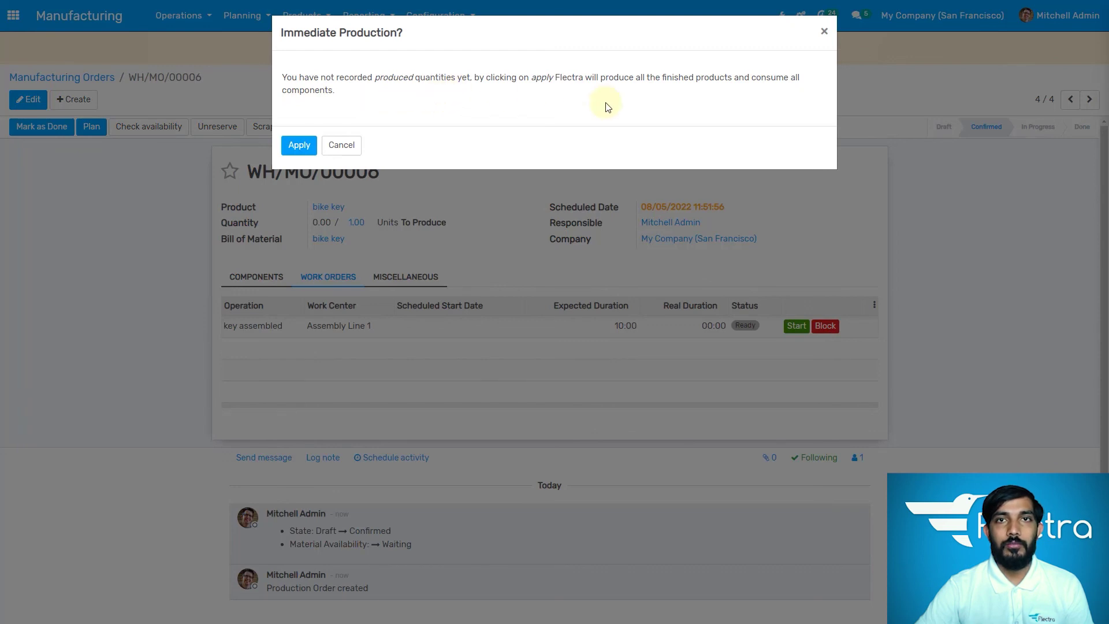
pyautogui.click(294, 143)
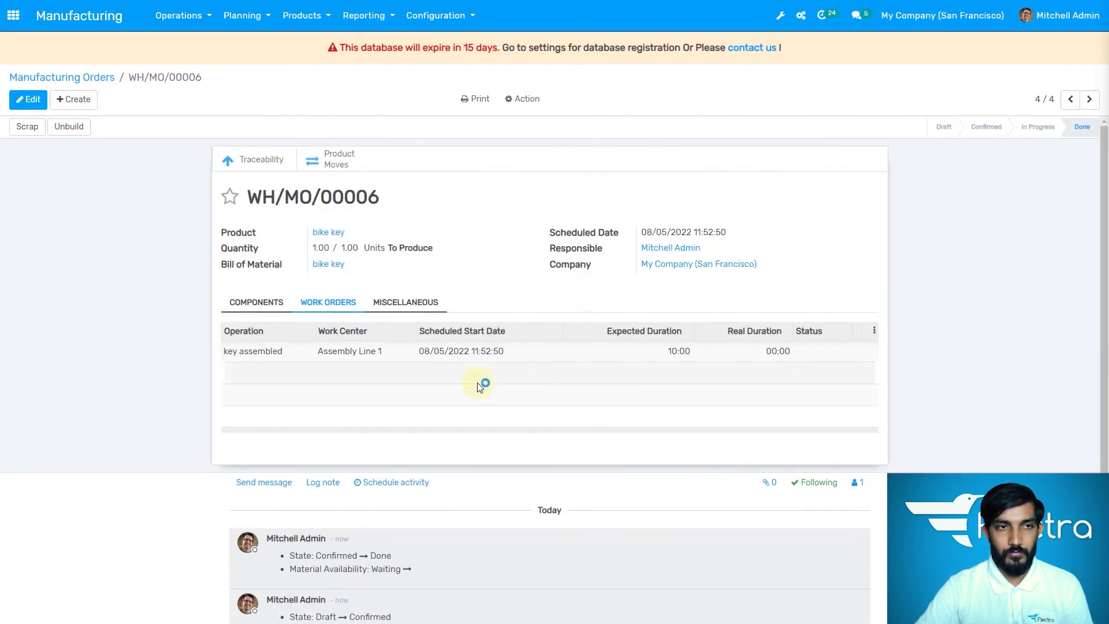
# - Review the finished order's components and work orders, its traceability report and its product moves
pyautogui.click(258, 303)
pyautogui.click(344, 302)
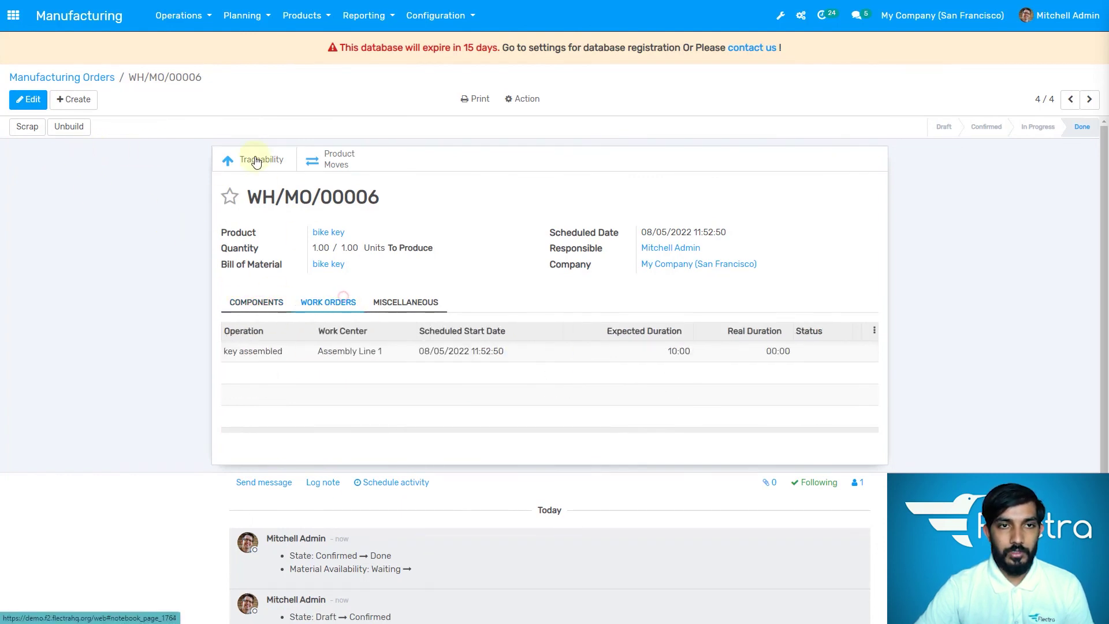
pyautogui.click(254, 155)
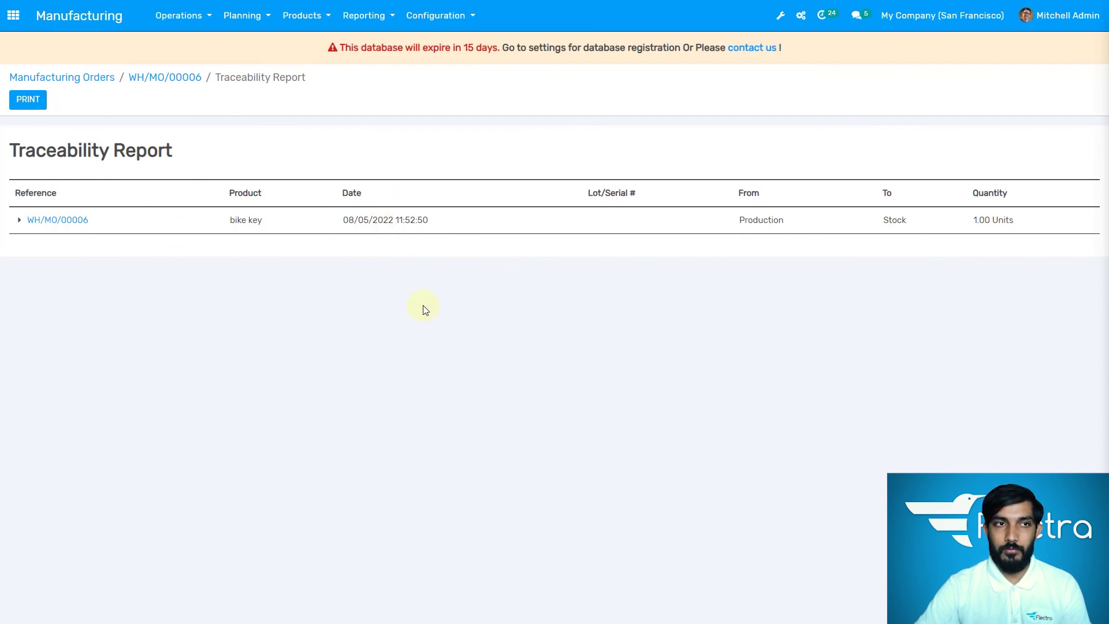
pyautogui.click(166, 85)
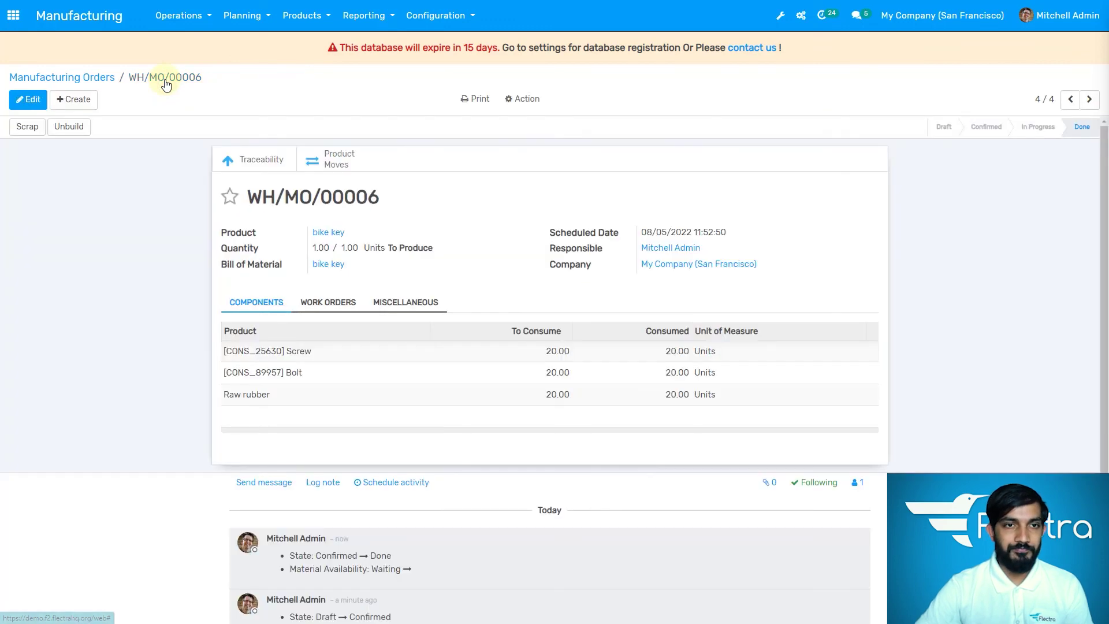
pyautogui.click(355, 165)
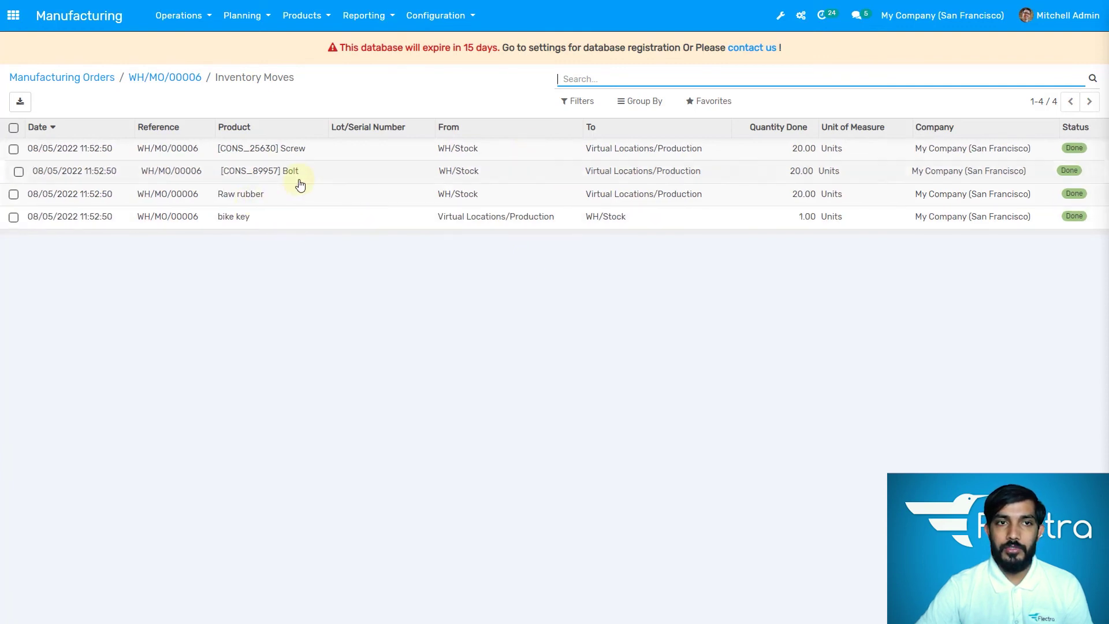
# - Return to the list of manufacturing orders and open the overview of all apps
pyautogui.click(75, 81)
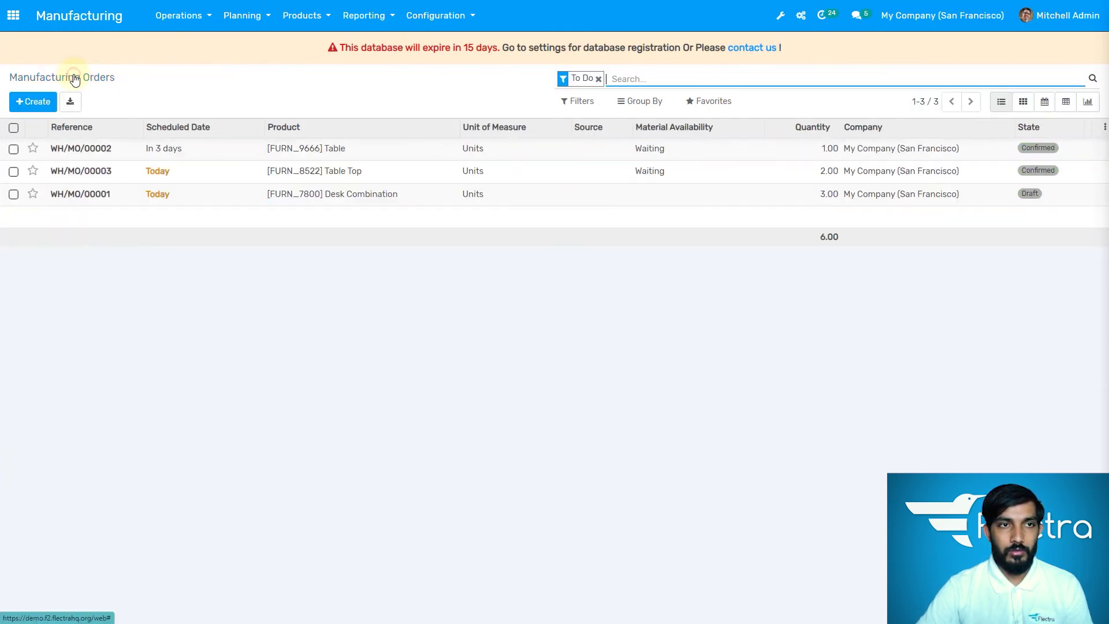
pyautogui.click(12, 21)
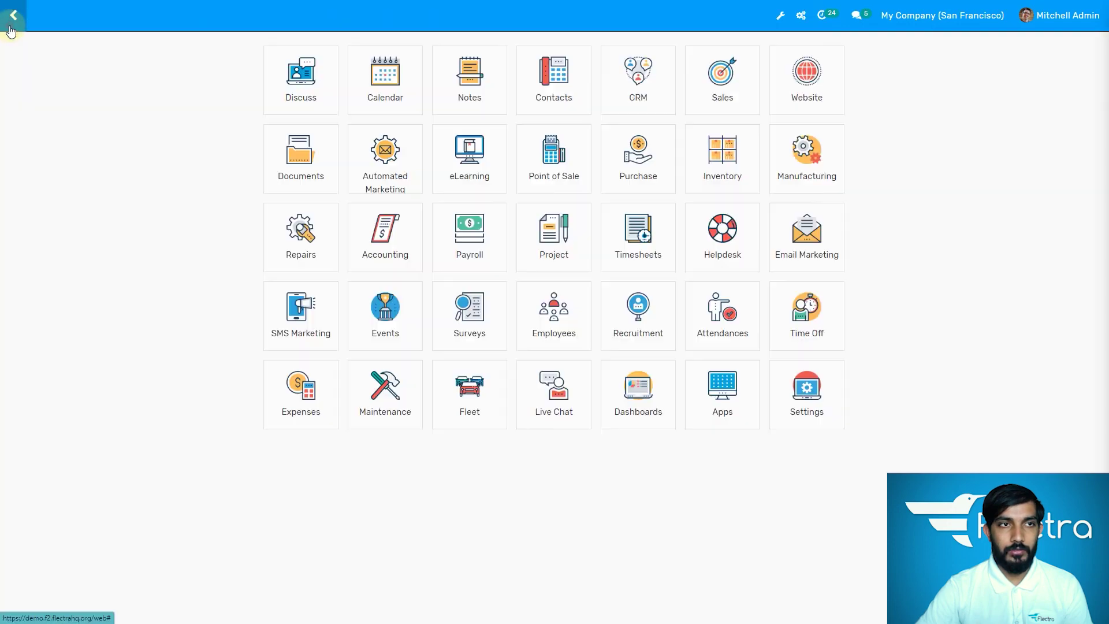